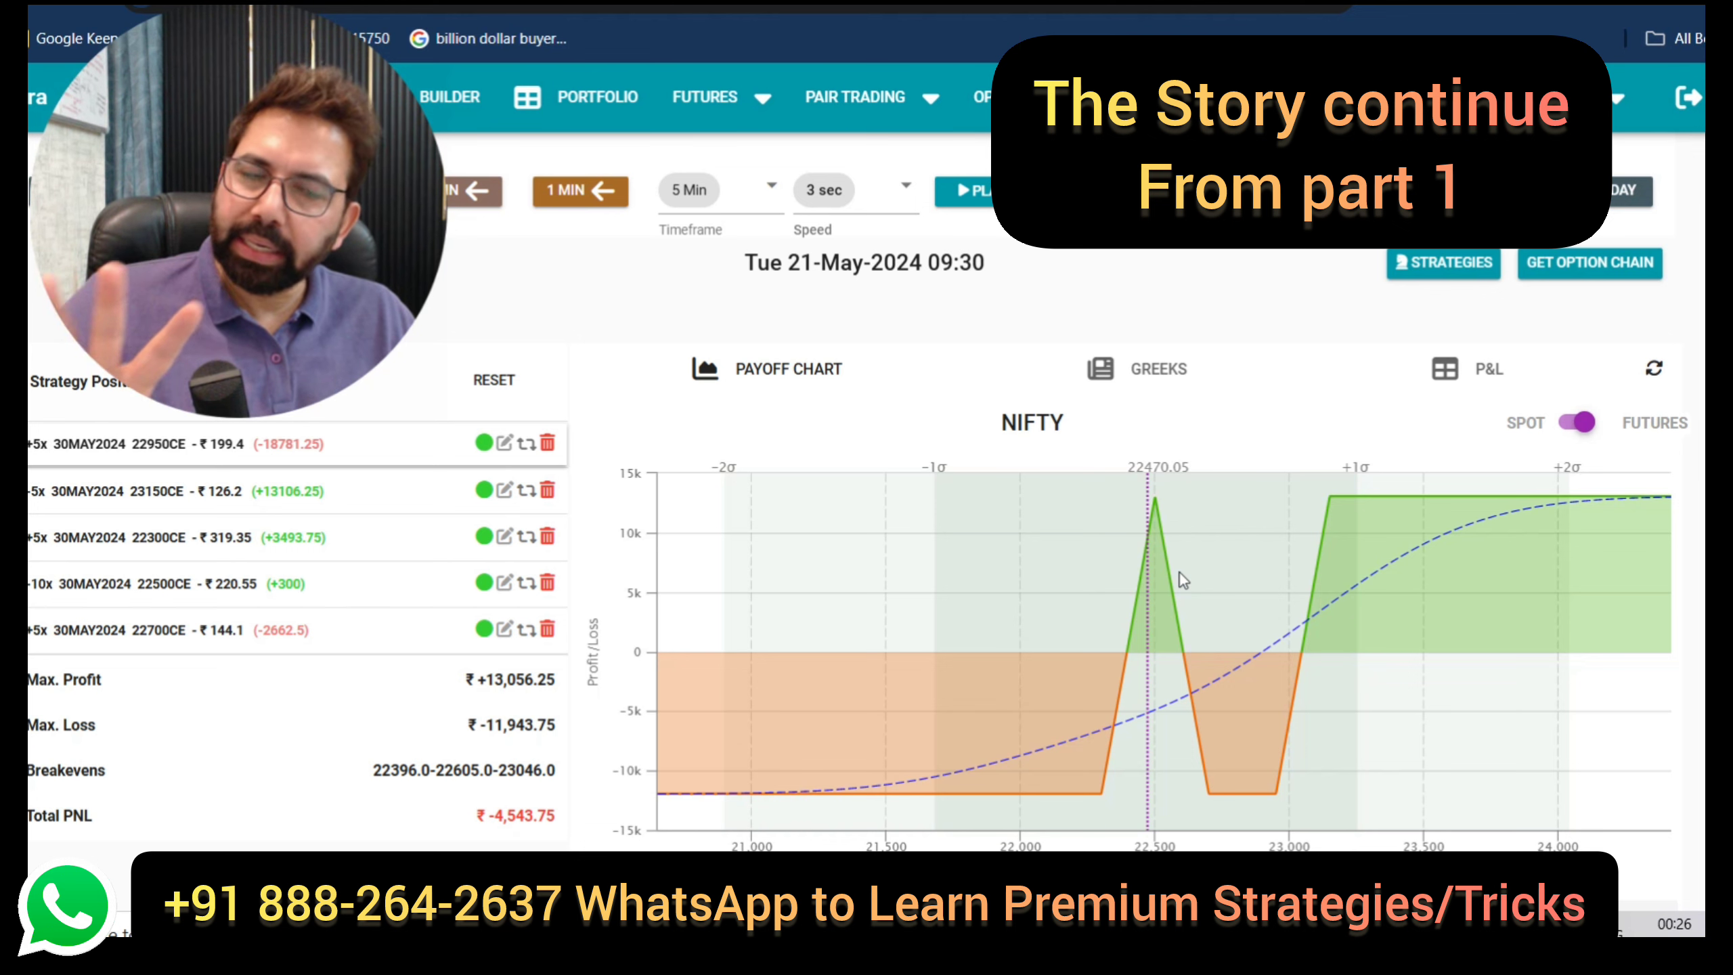
- Highlight the 21-May simulation date and the NIFTY strategy's Total PNL value
{"action": "mouse_move", "coordinate": [1180, 575]}
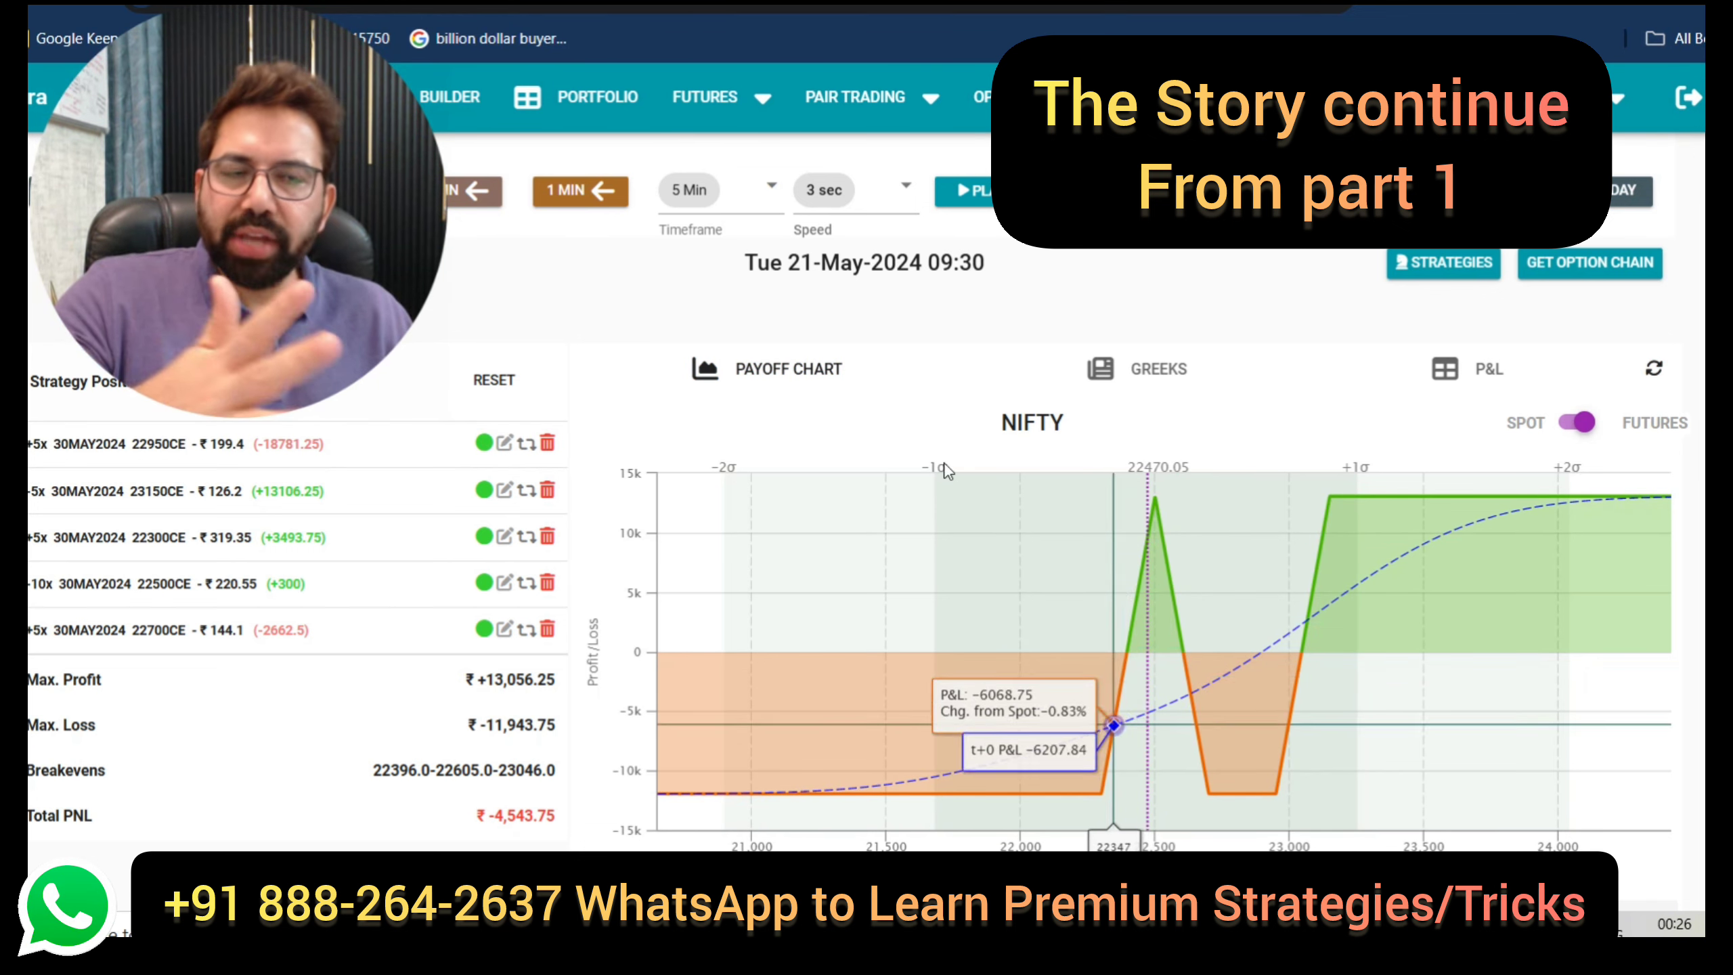
{"action": "left_click_drag", "start_coordinate": [788, 264], "coordinate": [814, 263]}
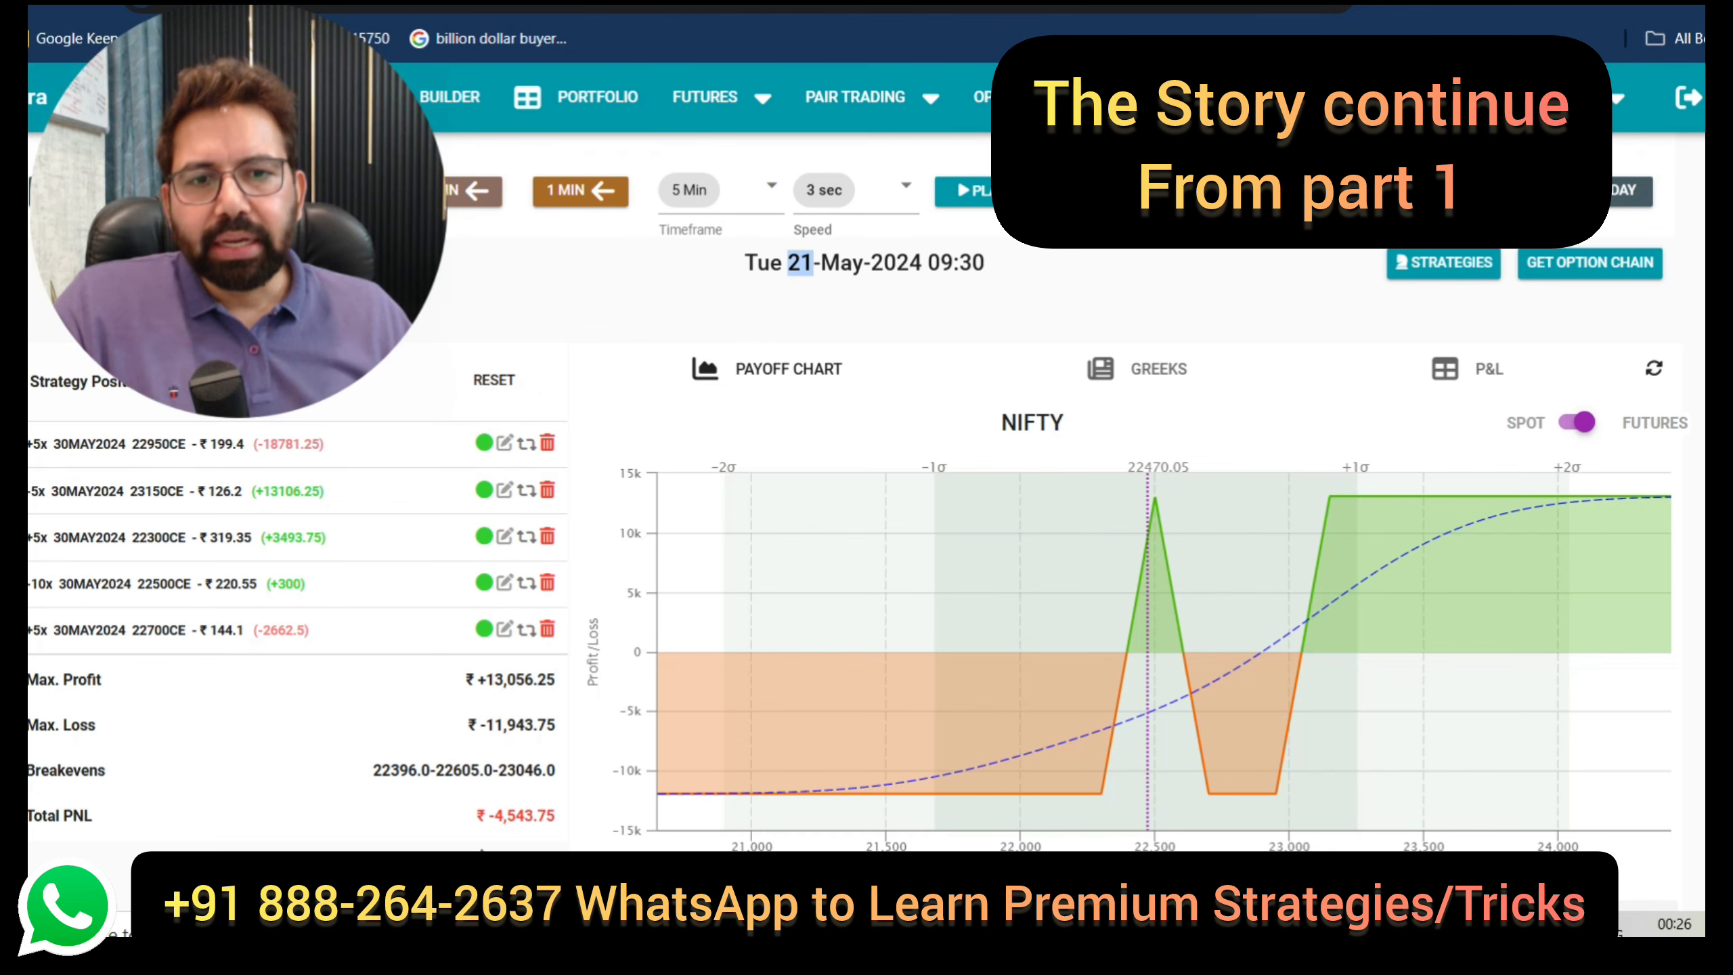
{"action": "left_click", "coordinate": [464, 824]}
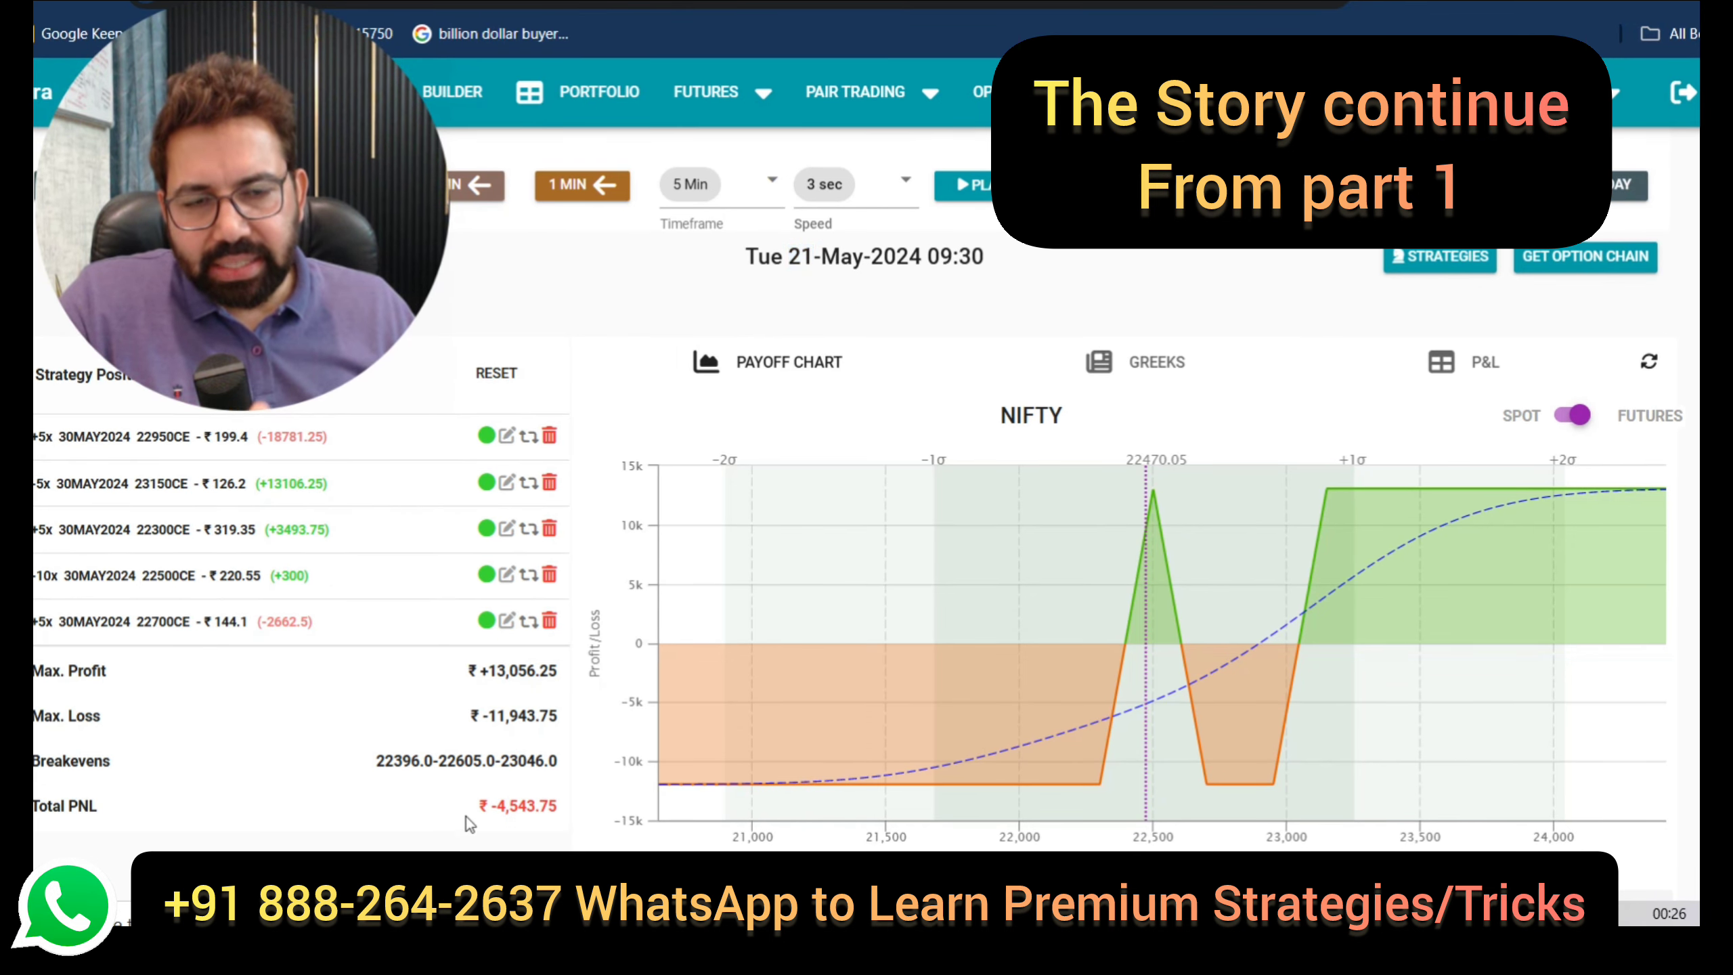
{"action": "left_click_drag", "start_coordinate": [465, 818], "coordinate": [534, 816]}
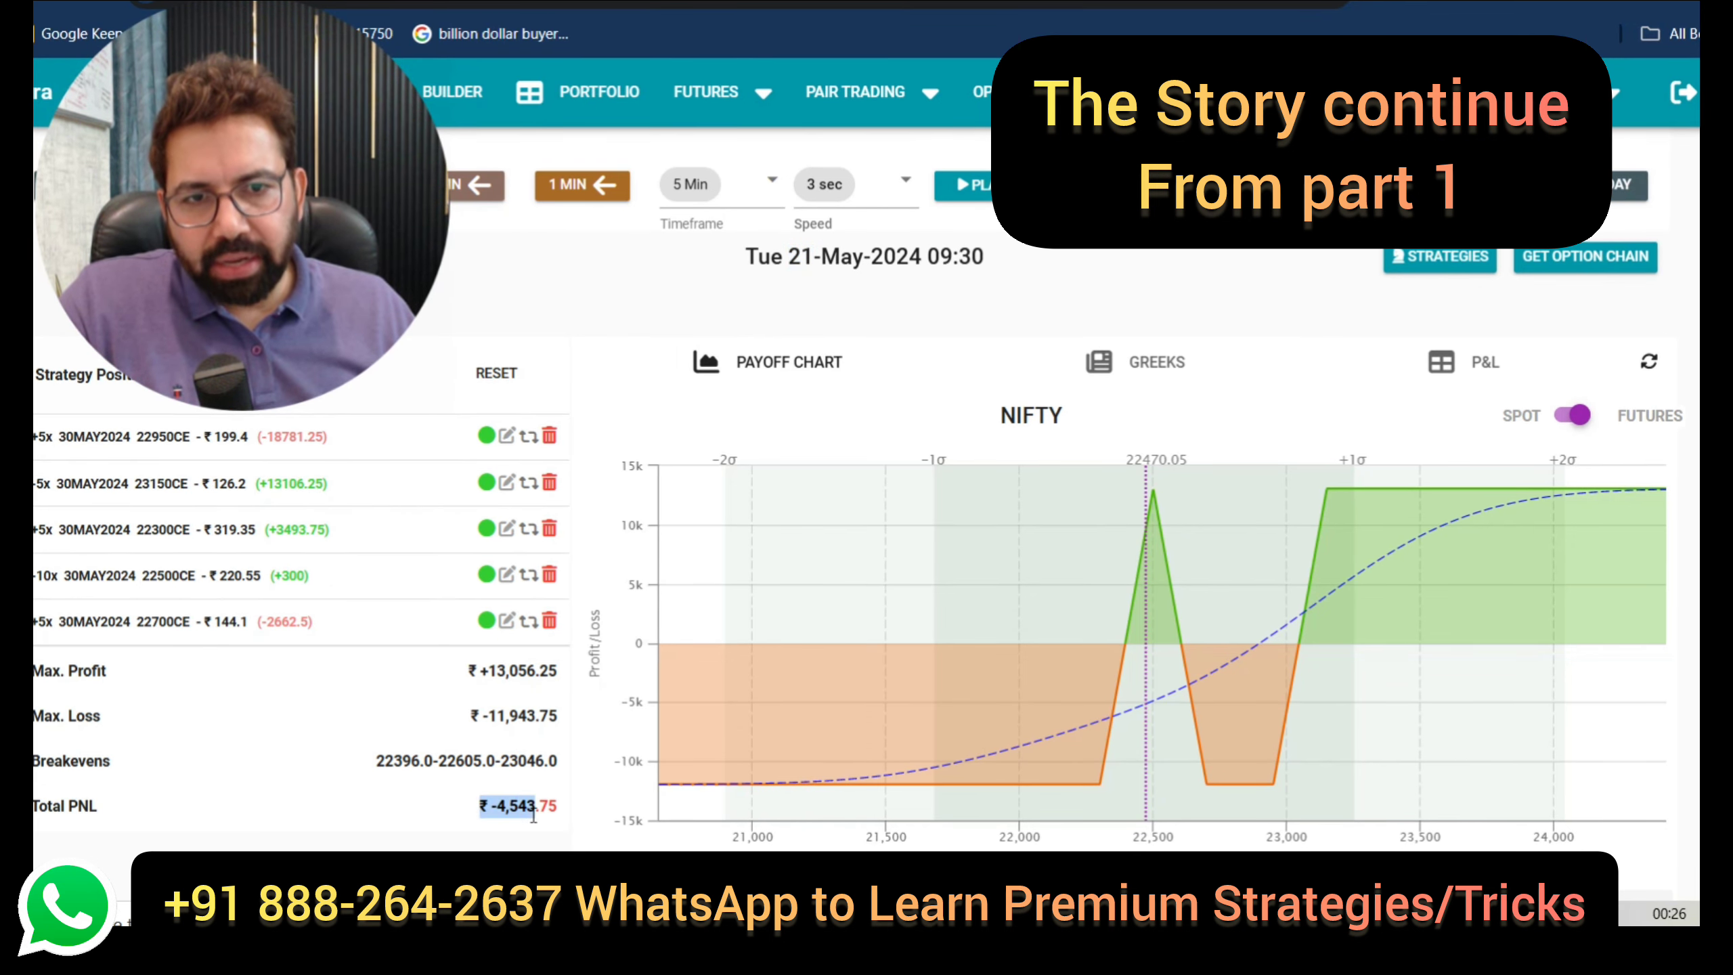
{"action": "left_click", "coordinate": [423, 825]}
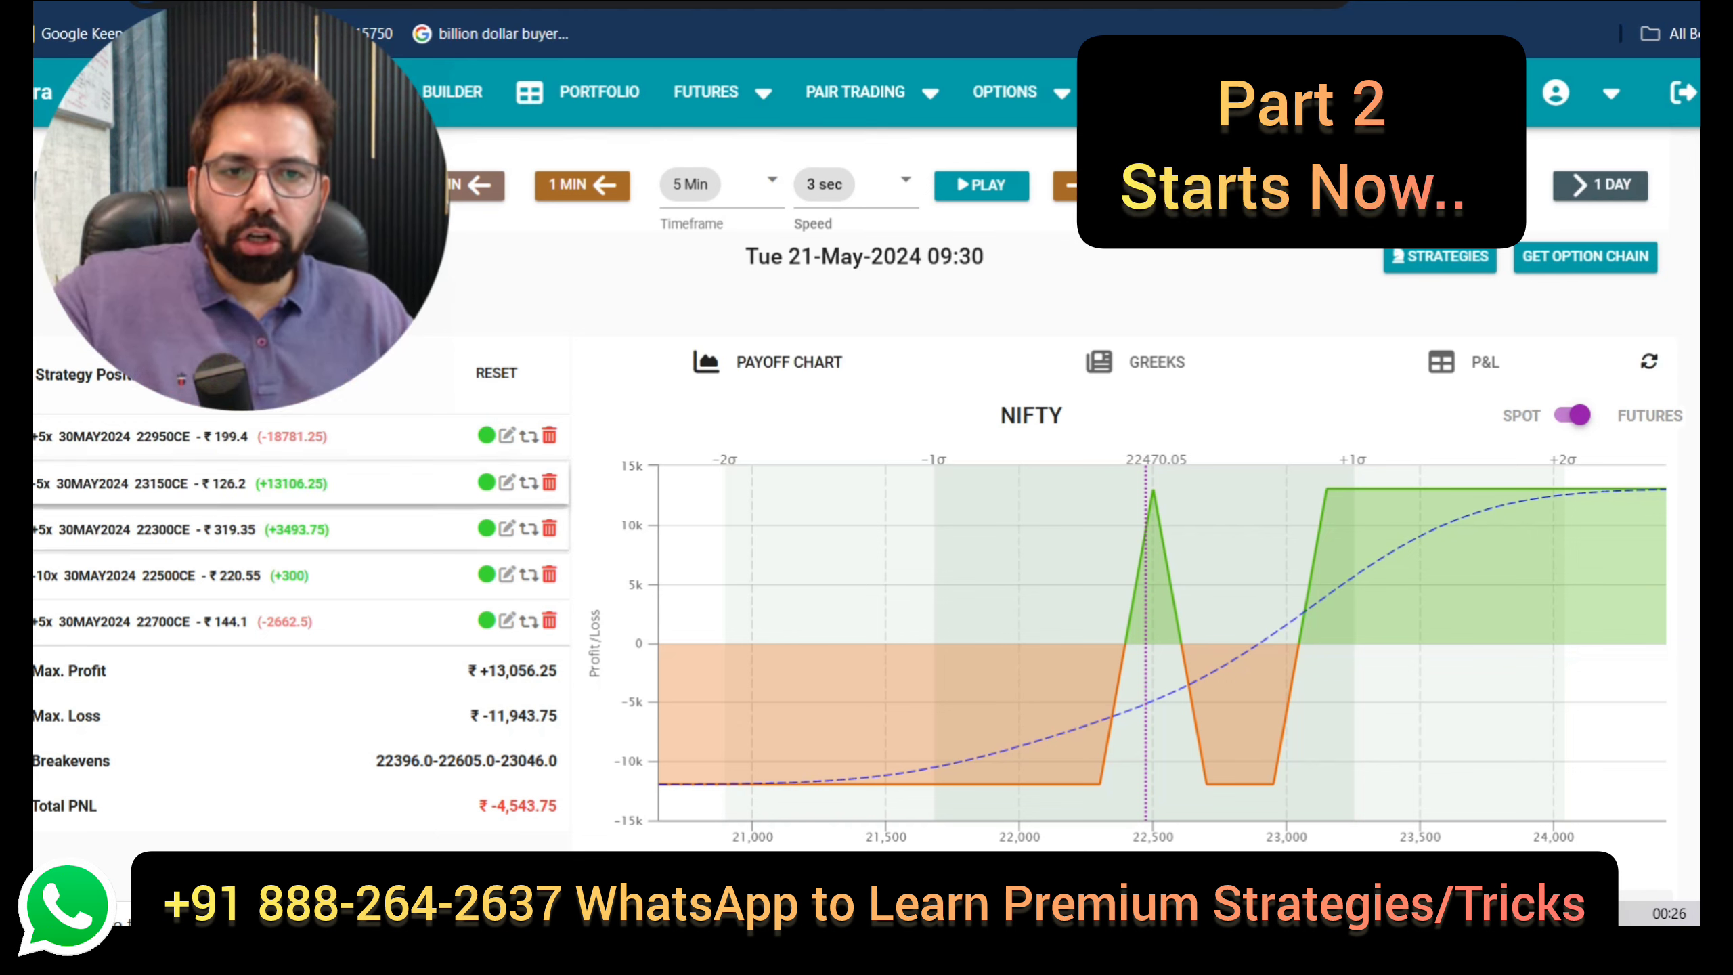
{"action": "left_click_drag", "start_coordinate": [482, 822], "coordinate": [550, 814]}
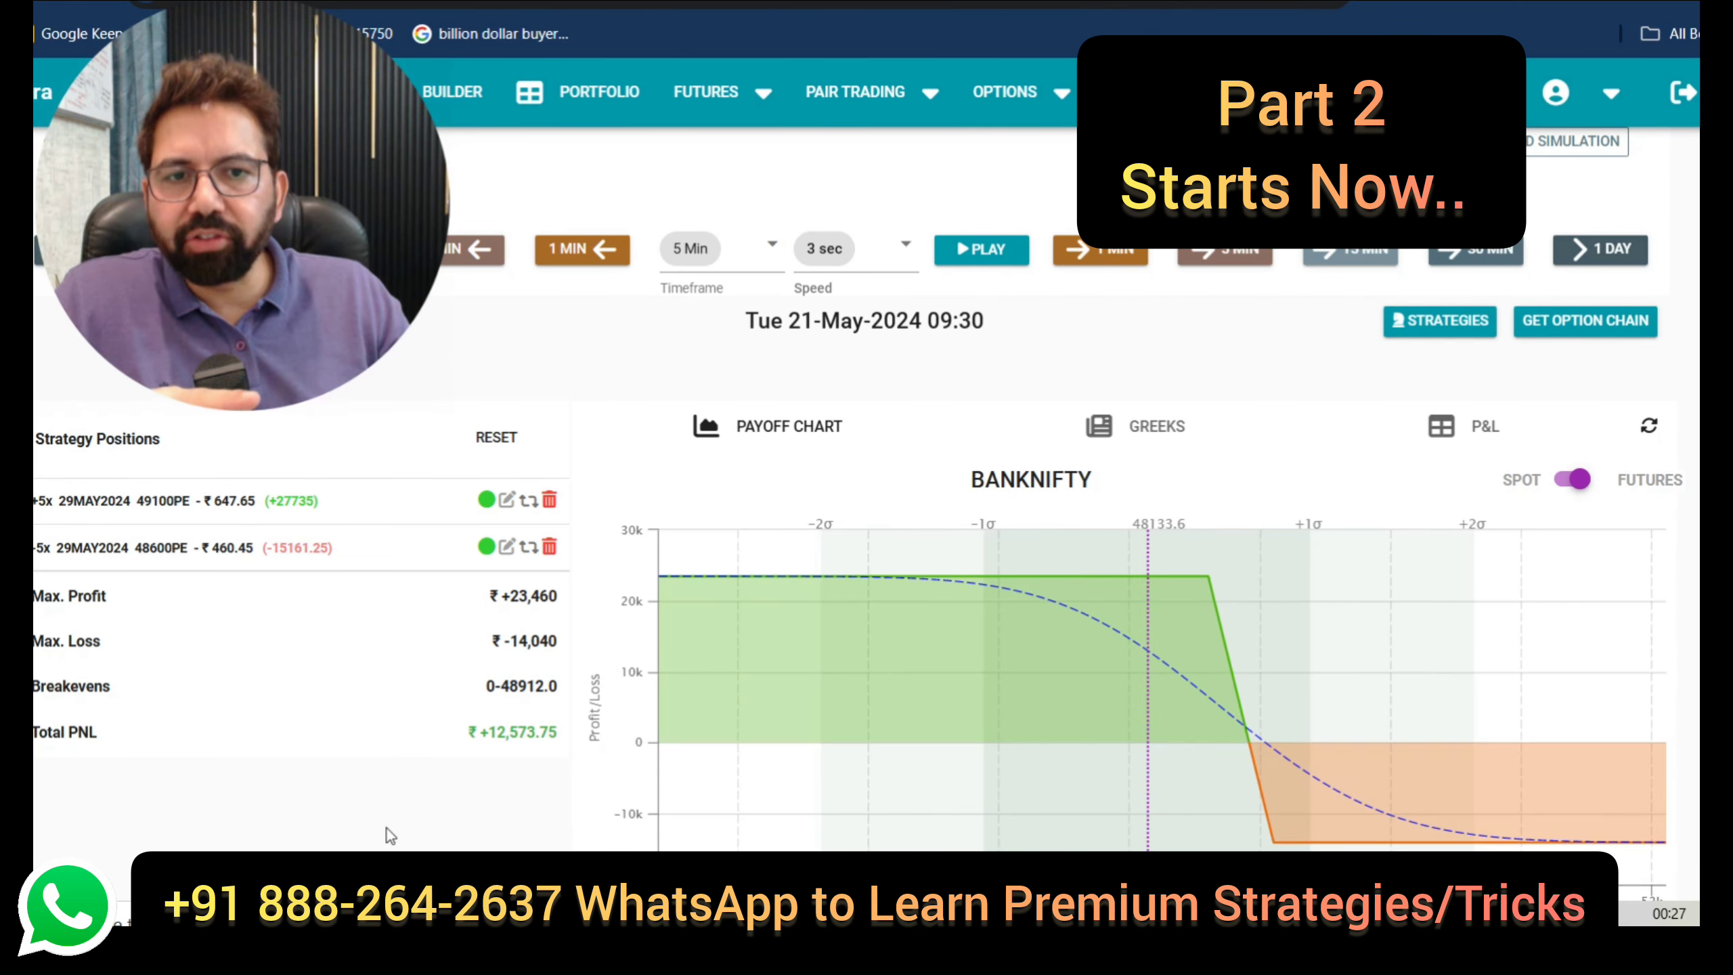
- Highlight the BANKNIFTY Total PNL of +12,573.75 and load the 29MAY2024 option chain
{"action": "left_click_drag", "start_coordinate": [451, 734], "coordinate": [556, 737]}
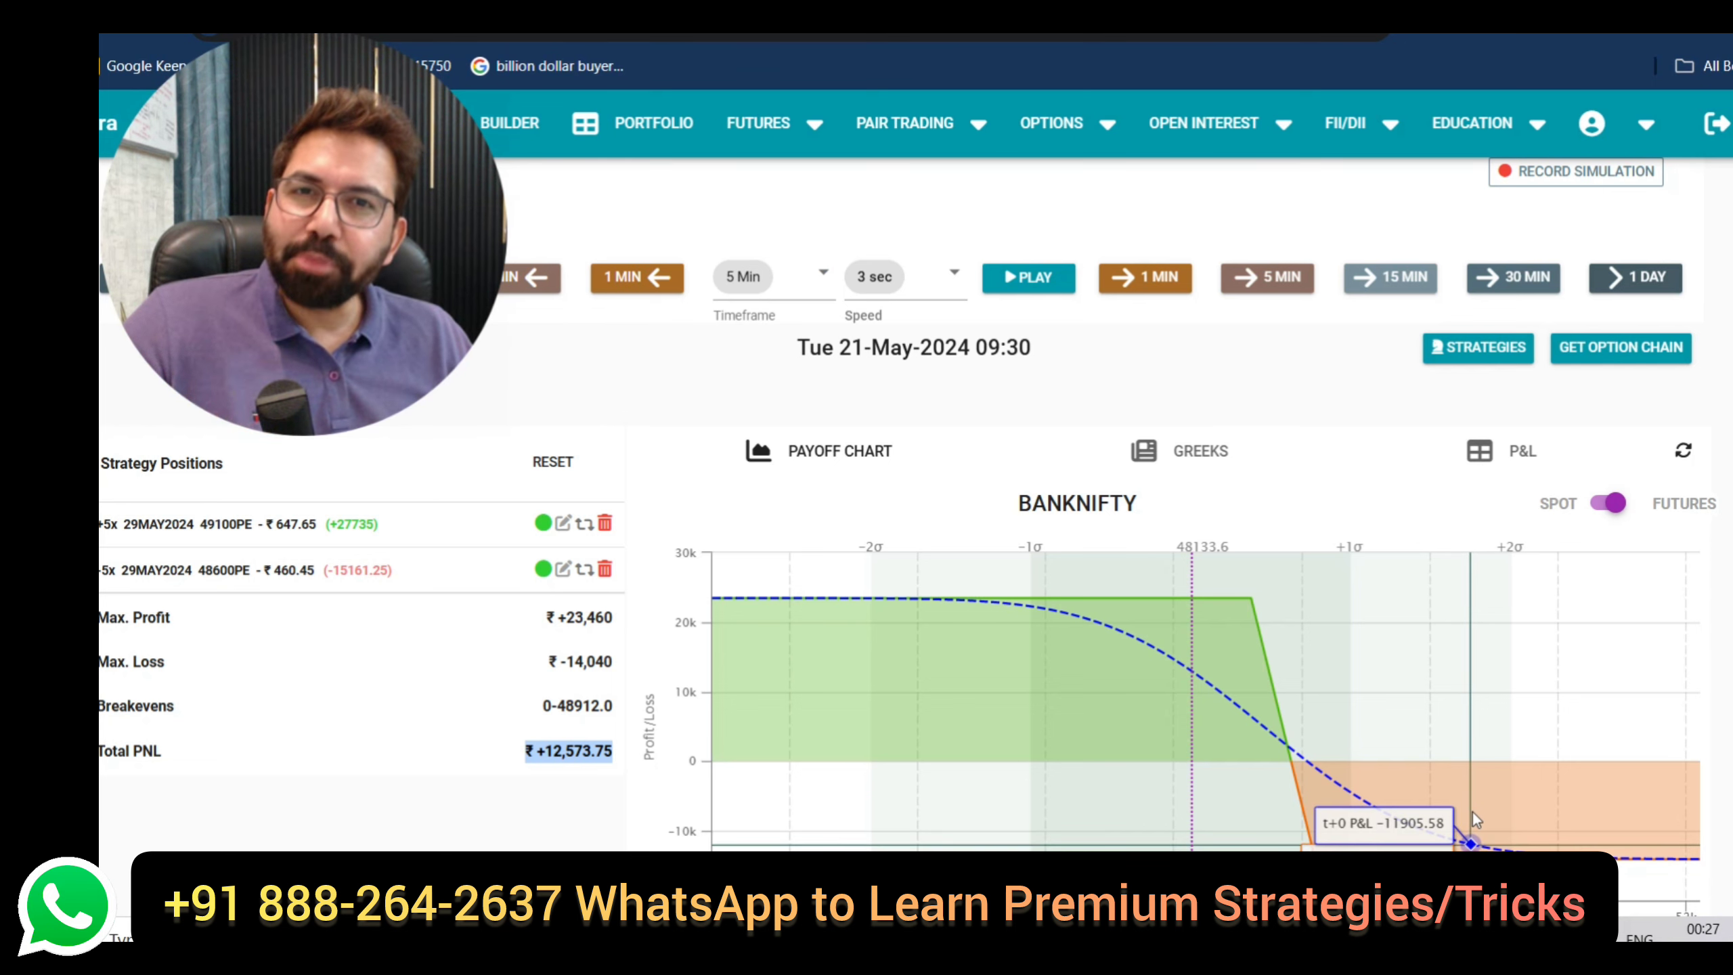
{"action": "left_click", "coordinate": [1598, 358]}
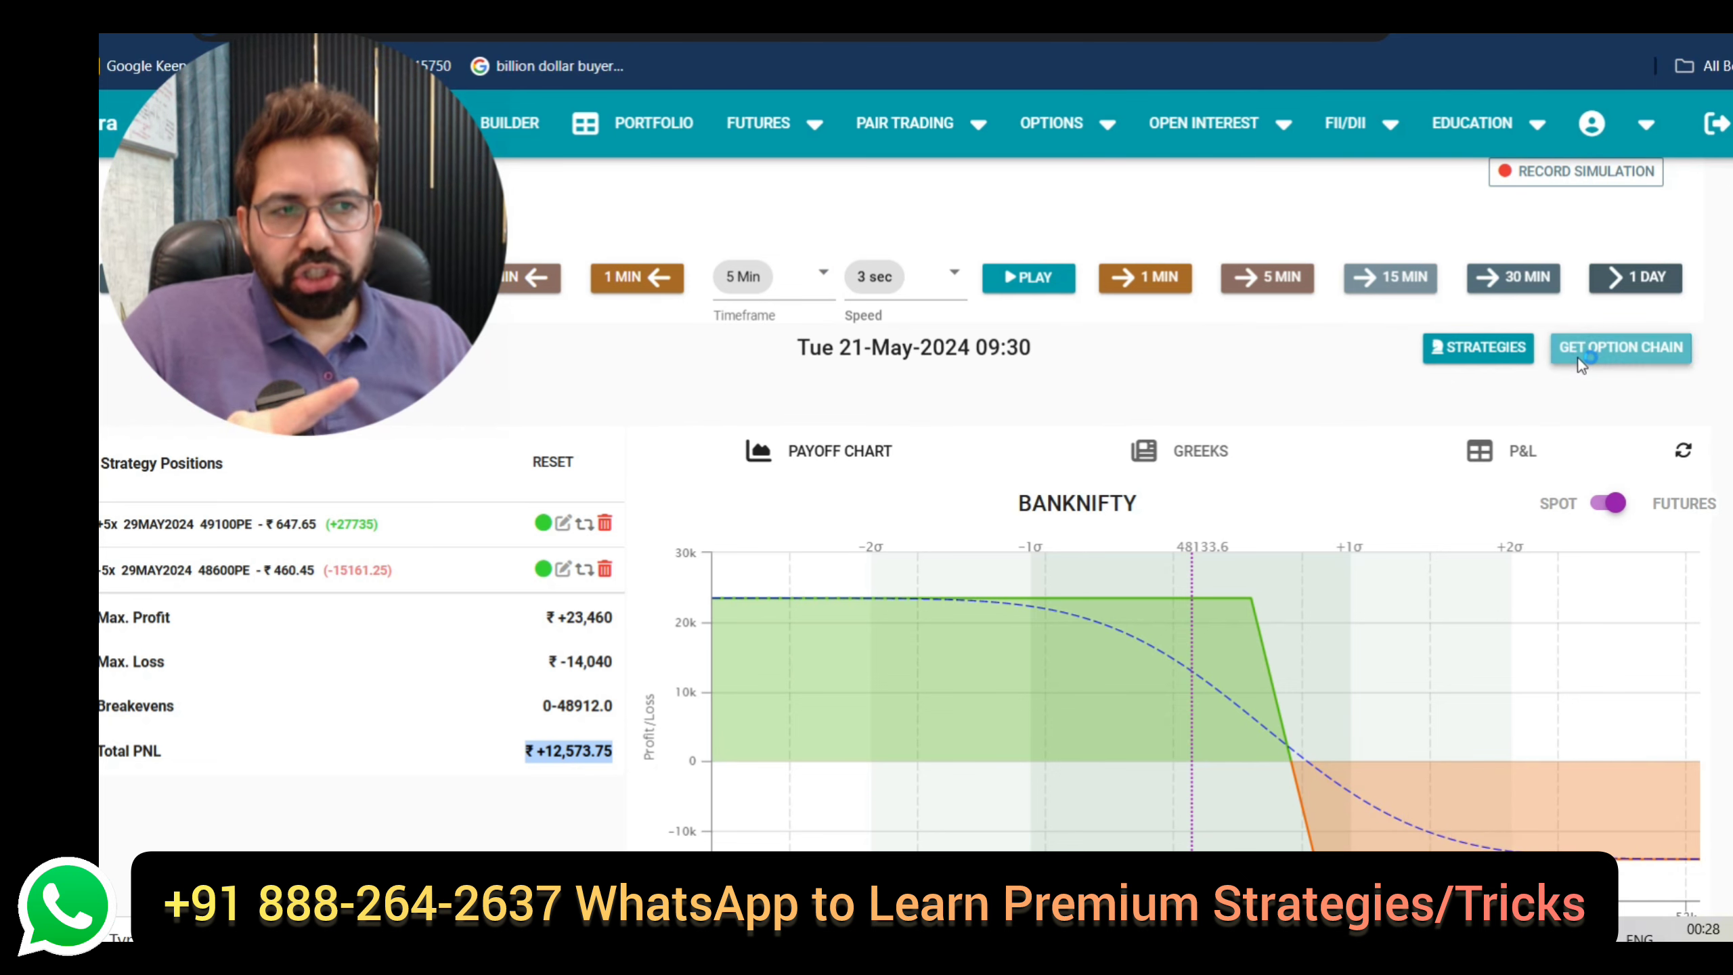
- Exit the long 49100 PE leg at 1017.45 from the per-position P&L table
{"action": "left_click", "coordinate": [1481, 447]}
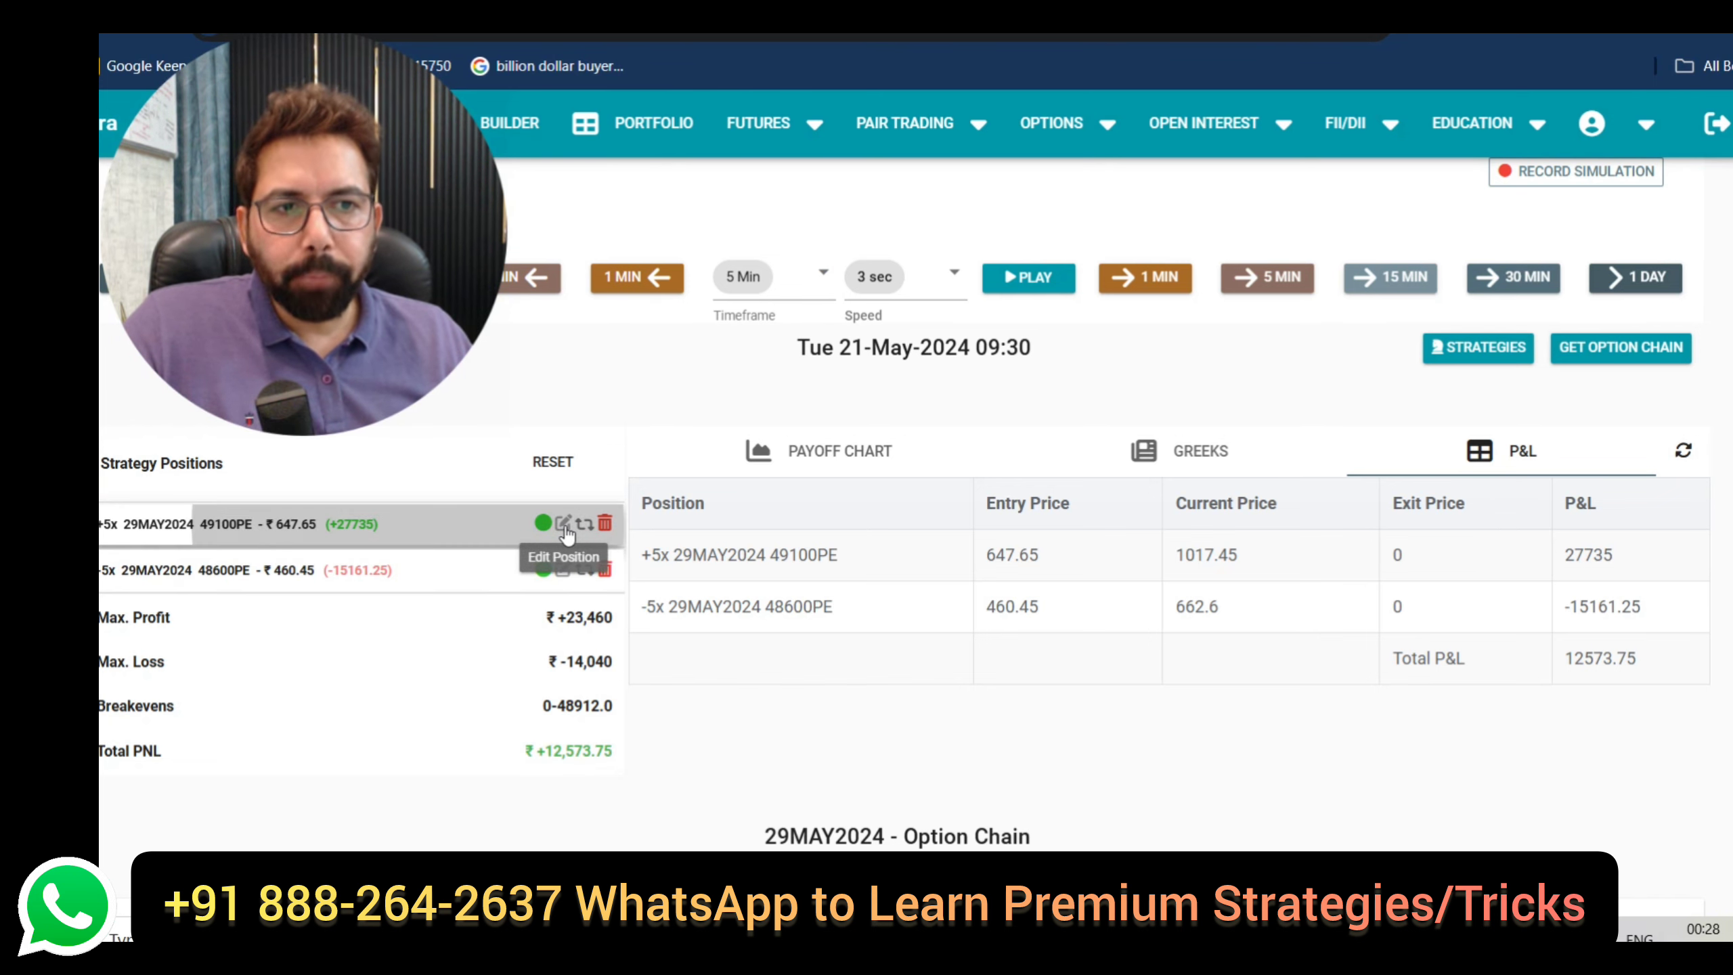
{"action": "left_click", "coordinate": [563, 524]}
{"action": "left_click", "coordinate": [686, 659]}
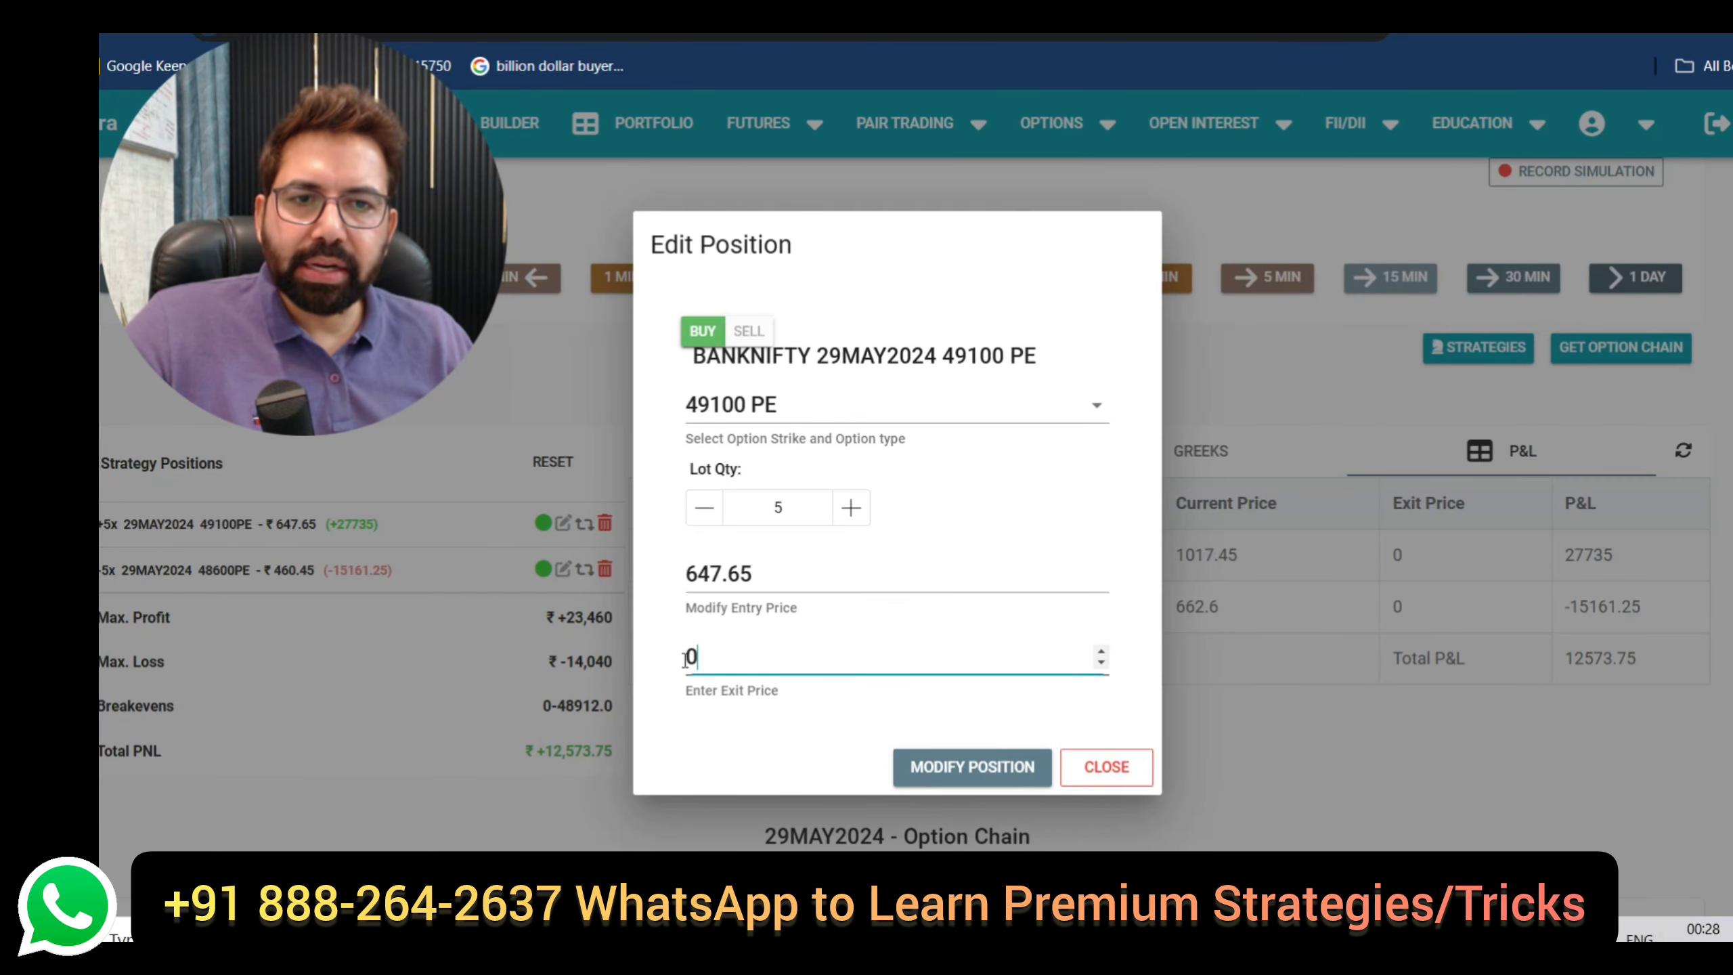
{"action": "type", "text": "1017"}
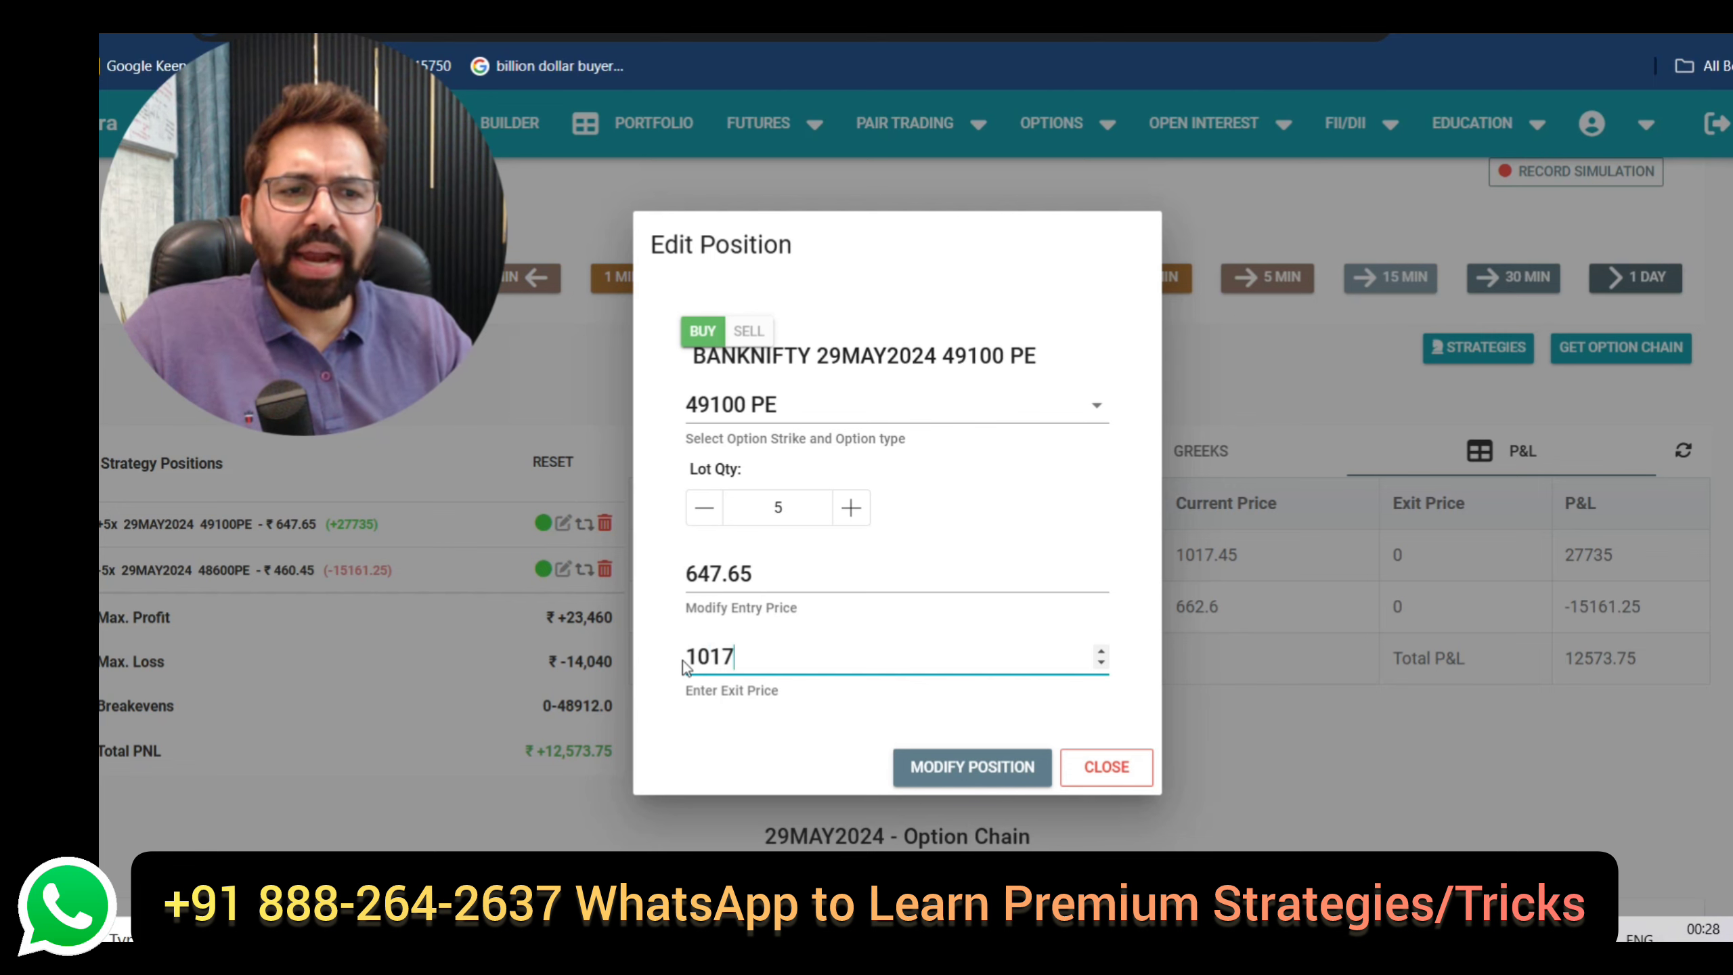
{"action": "type", "text": ".45"}
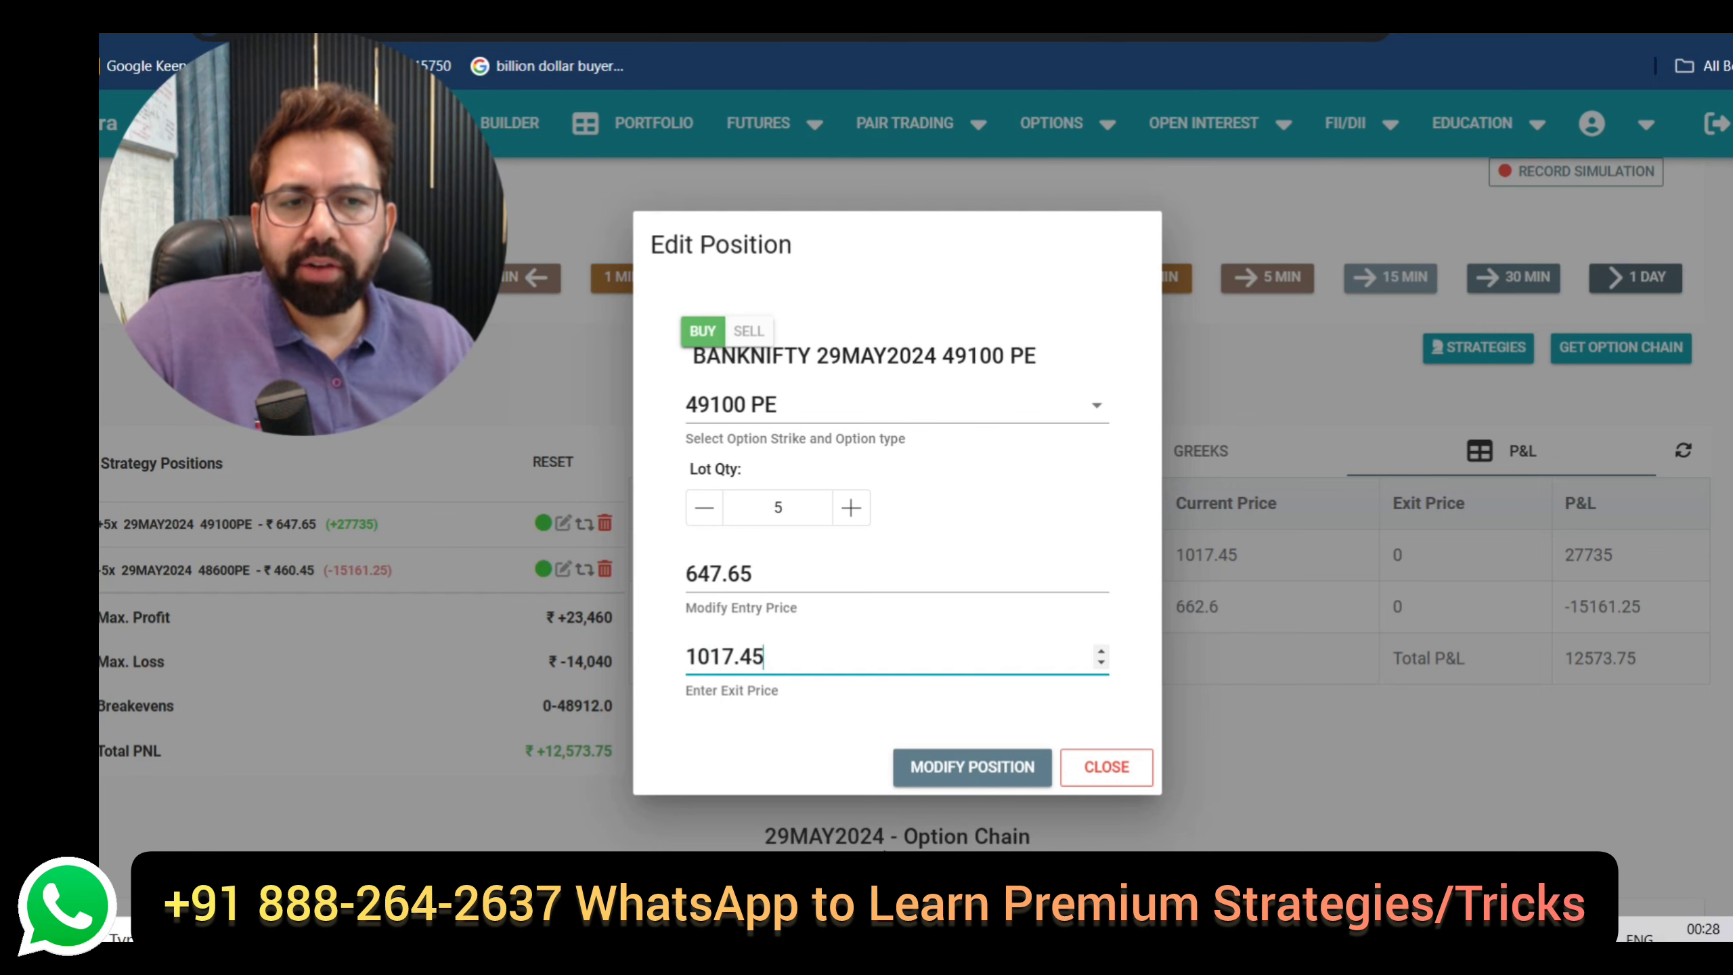
{"action": "left_click", "coordinate": [952, 770]}
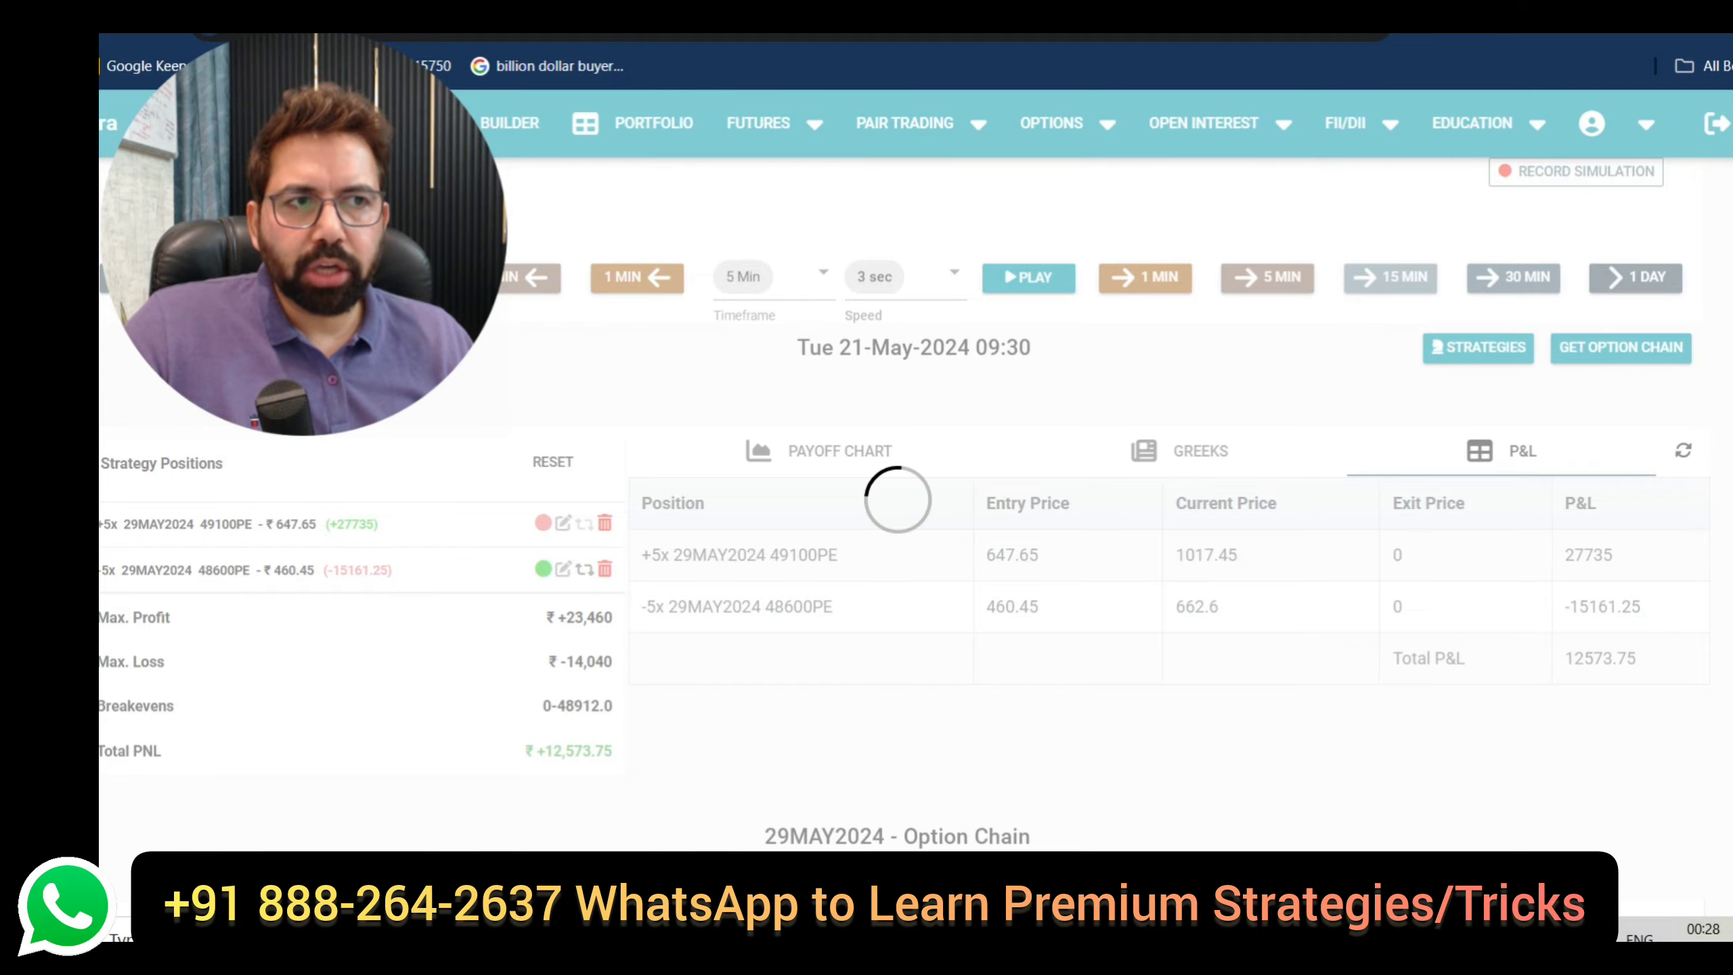
- Scroll to the option chain and highlight the 49100 put's price of 1017.45
{"action": "scroll", "coordinate": [901, 540], "scroll_direction": "down", "scroll_amount": 20}
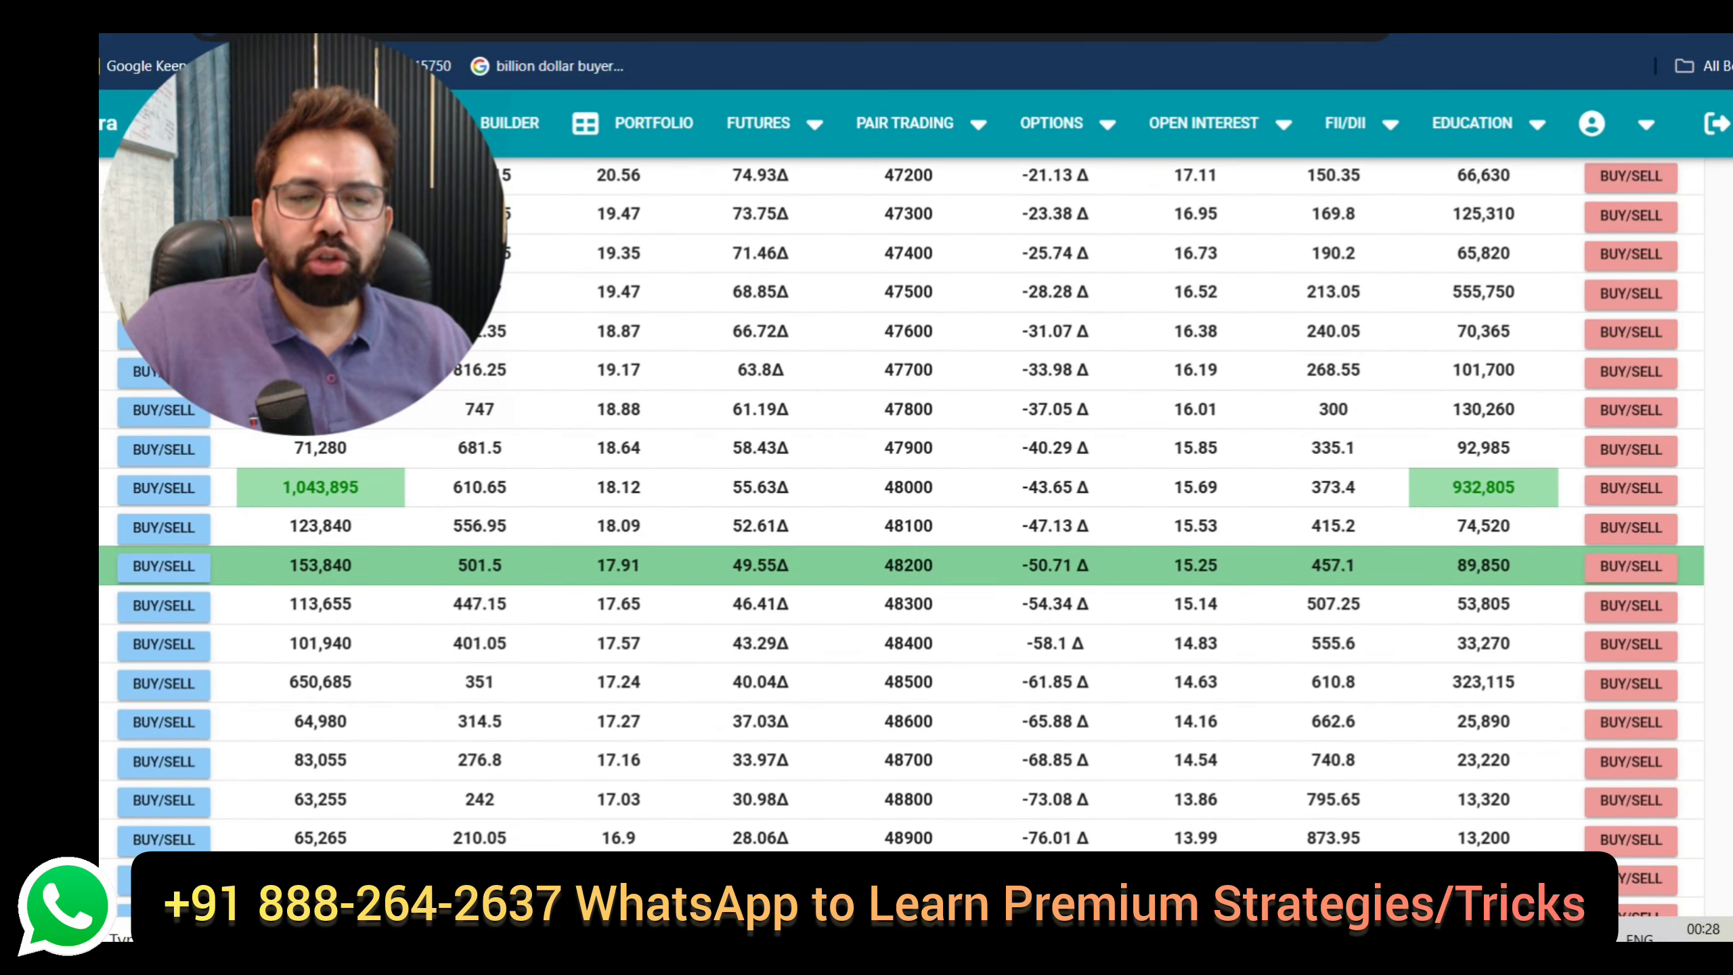
{"action": "scroll", "coordinate": [901, 540], "scroll_direction": "up", "scroll_amount": 2}
{"action": "scroll", "coordinate": [900, 540], "scroll_direction": "down", "scroll_amount": 4}
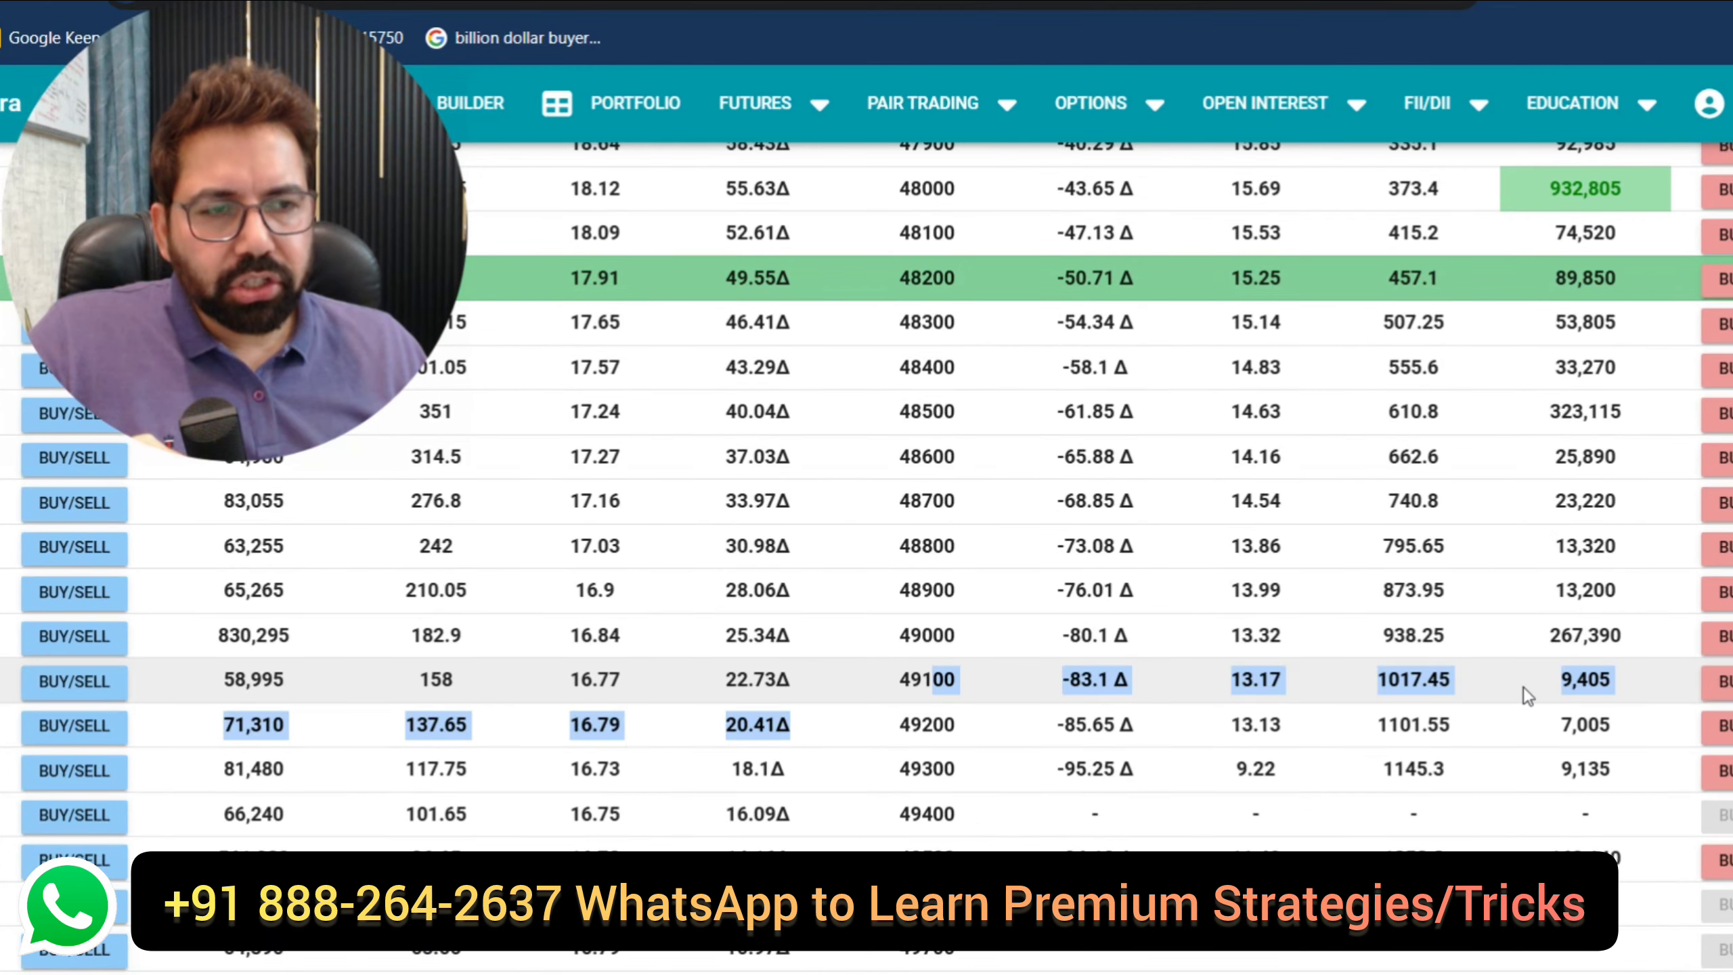
{"action": "left_click_drag", "start_coordinate": [1439, 679], "coordinate": [1357, 679]}
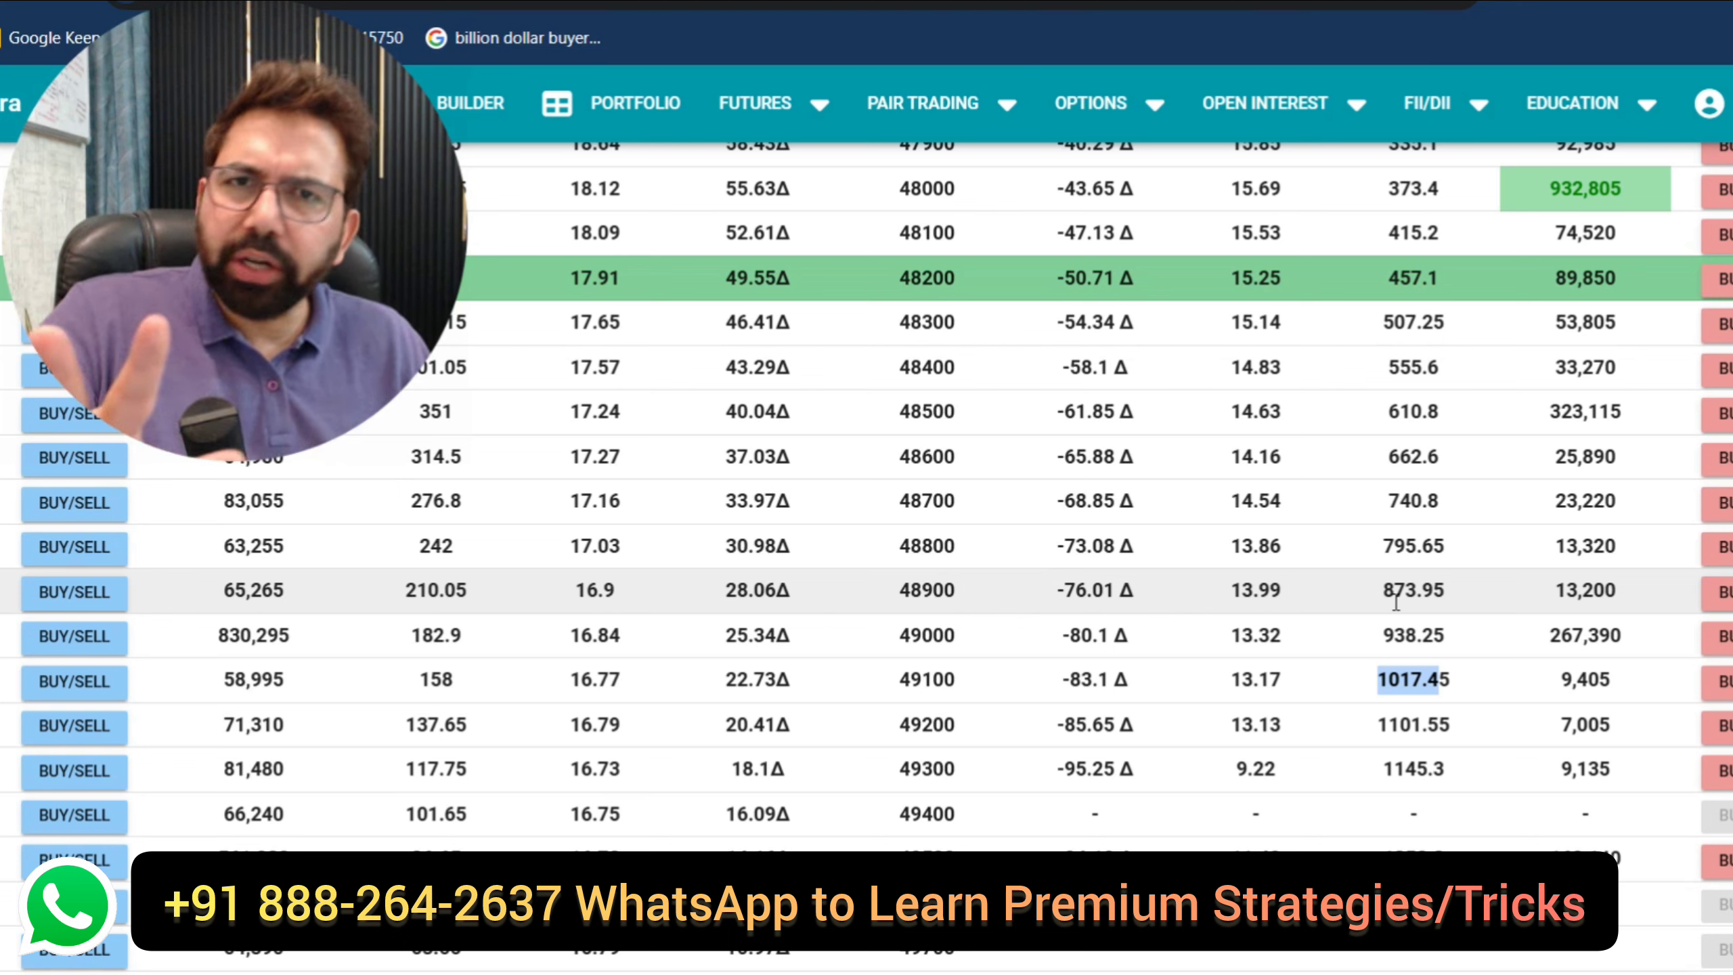
- Buy the 48900 PE, highlight its price 873.95, and highlight the 48900 call-side values
{"action": "left_click", "coordinate": [1713, 591]}
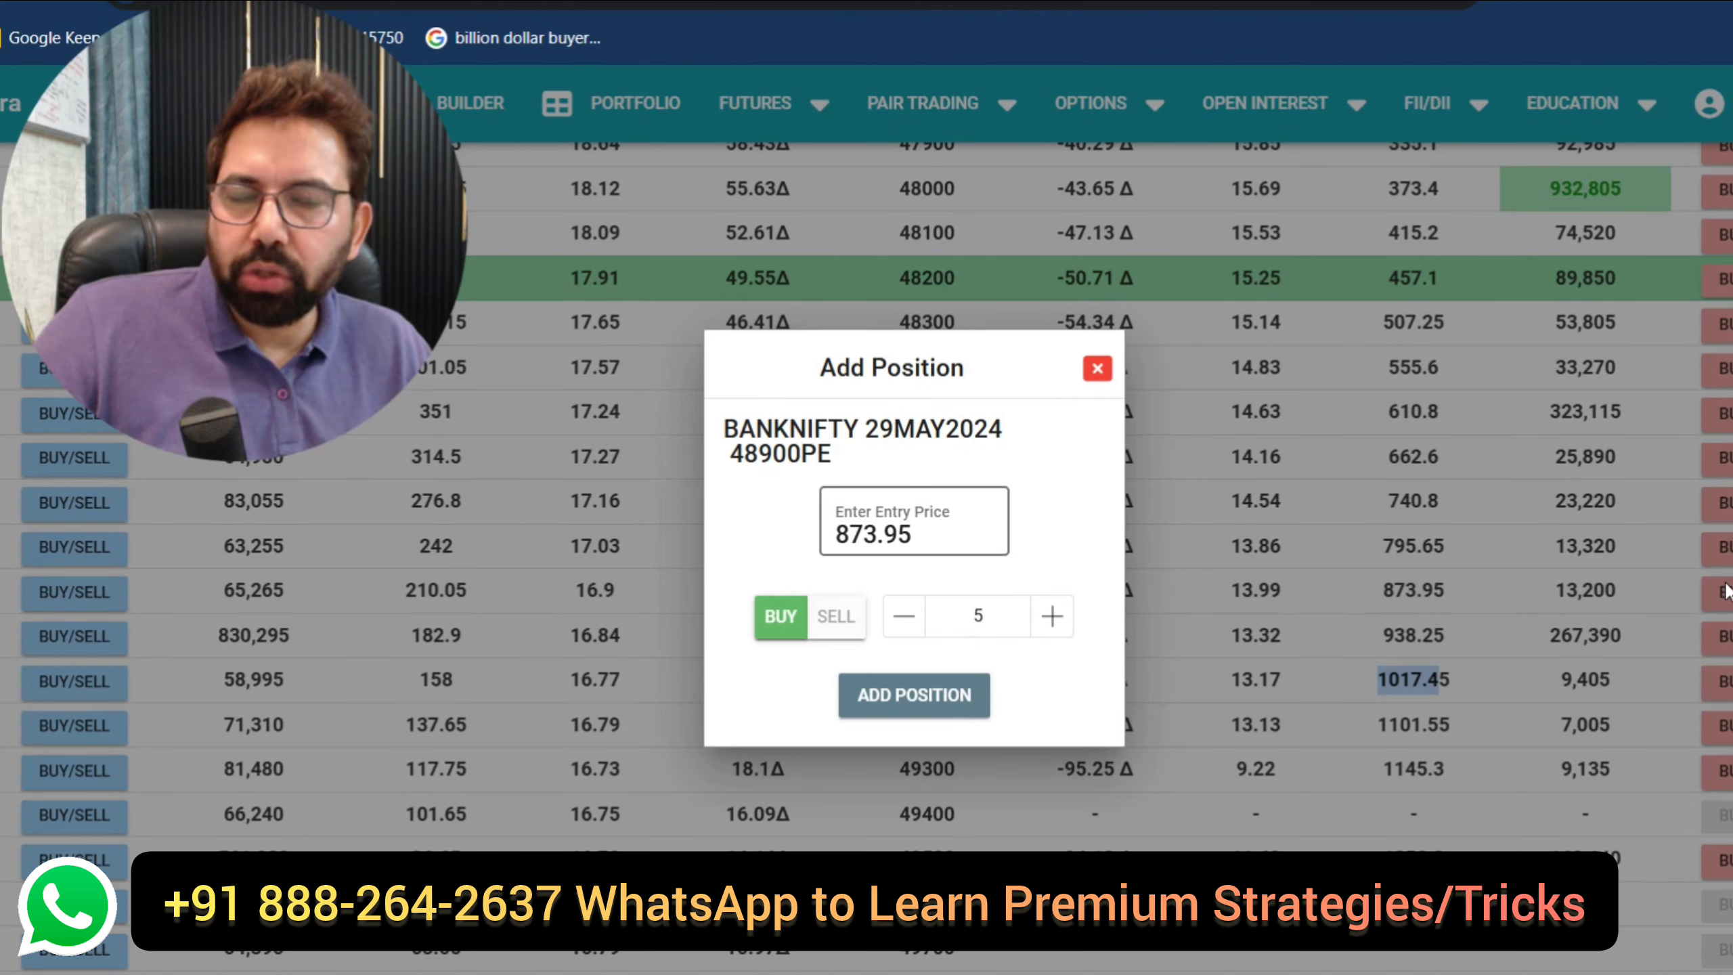
{"action": "left_click", "coordinate": [962, 695]}
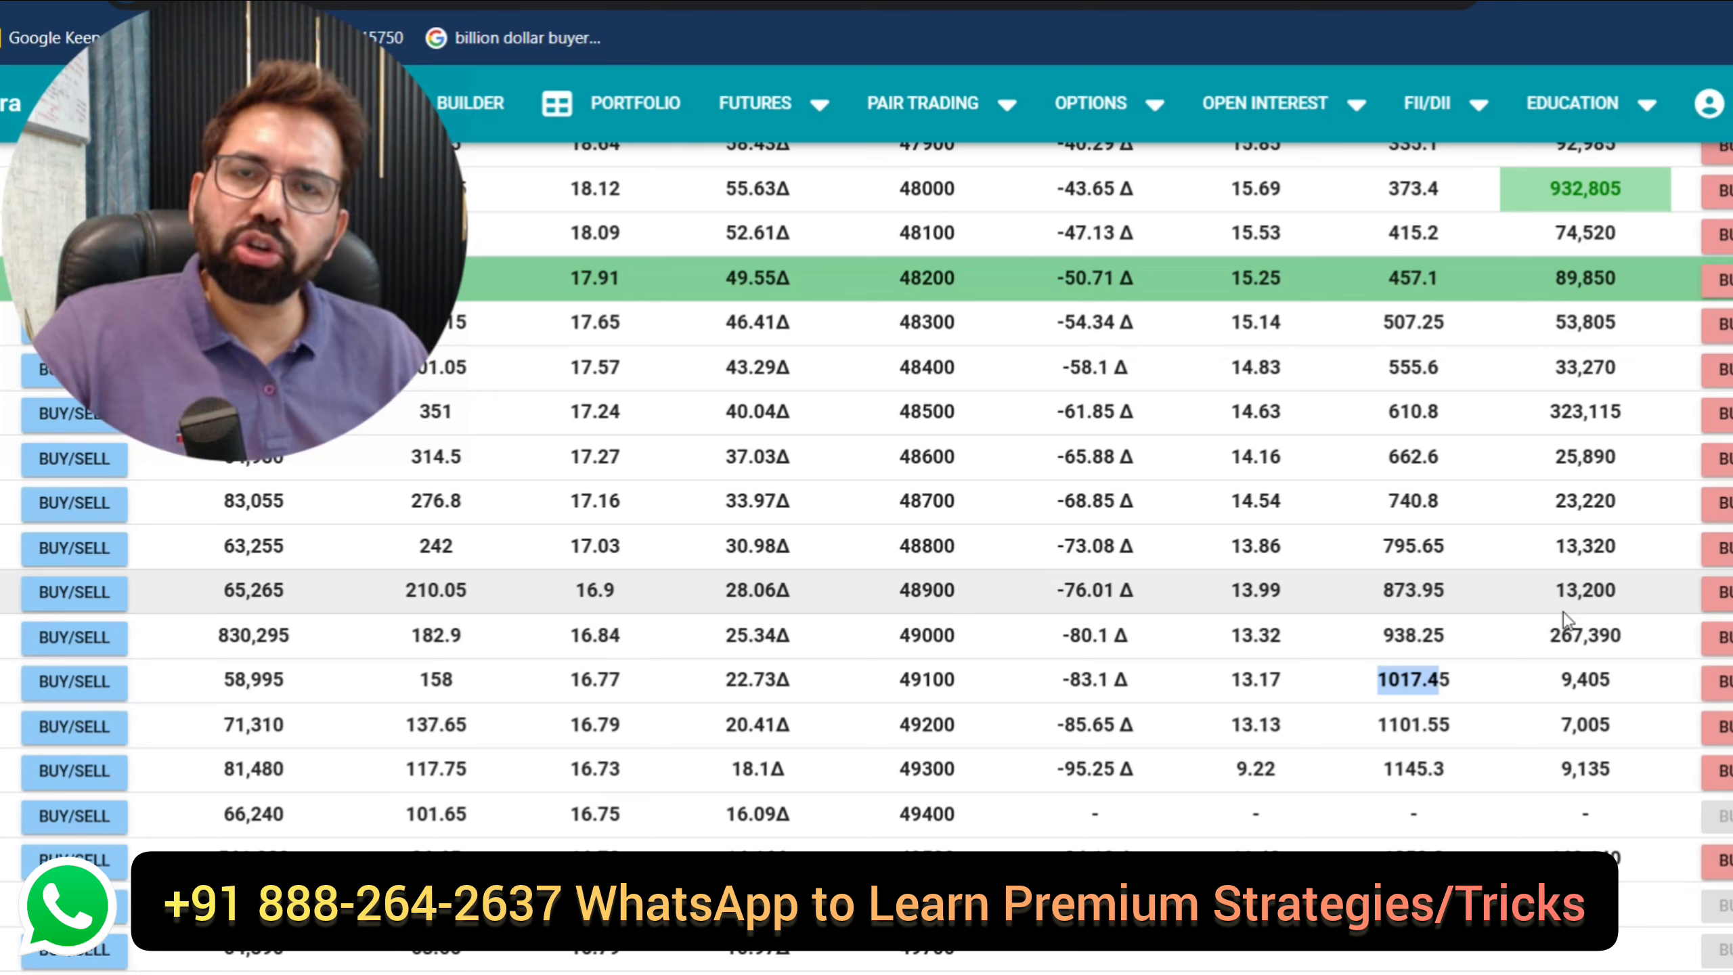
{"action": "left_click_drag", "start_coordinate": [1457, 596], "coordinate": [1387, 596]}
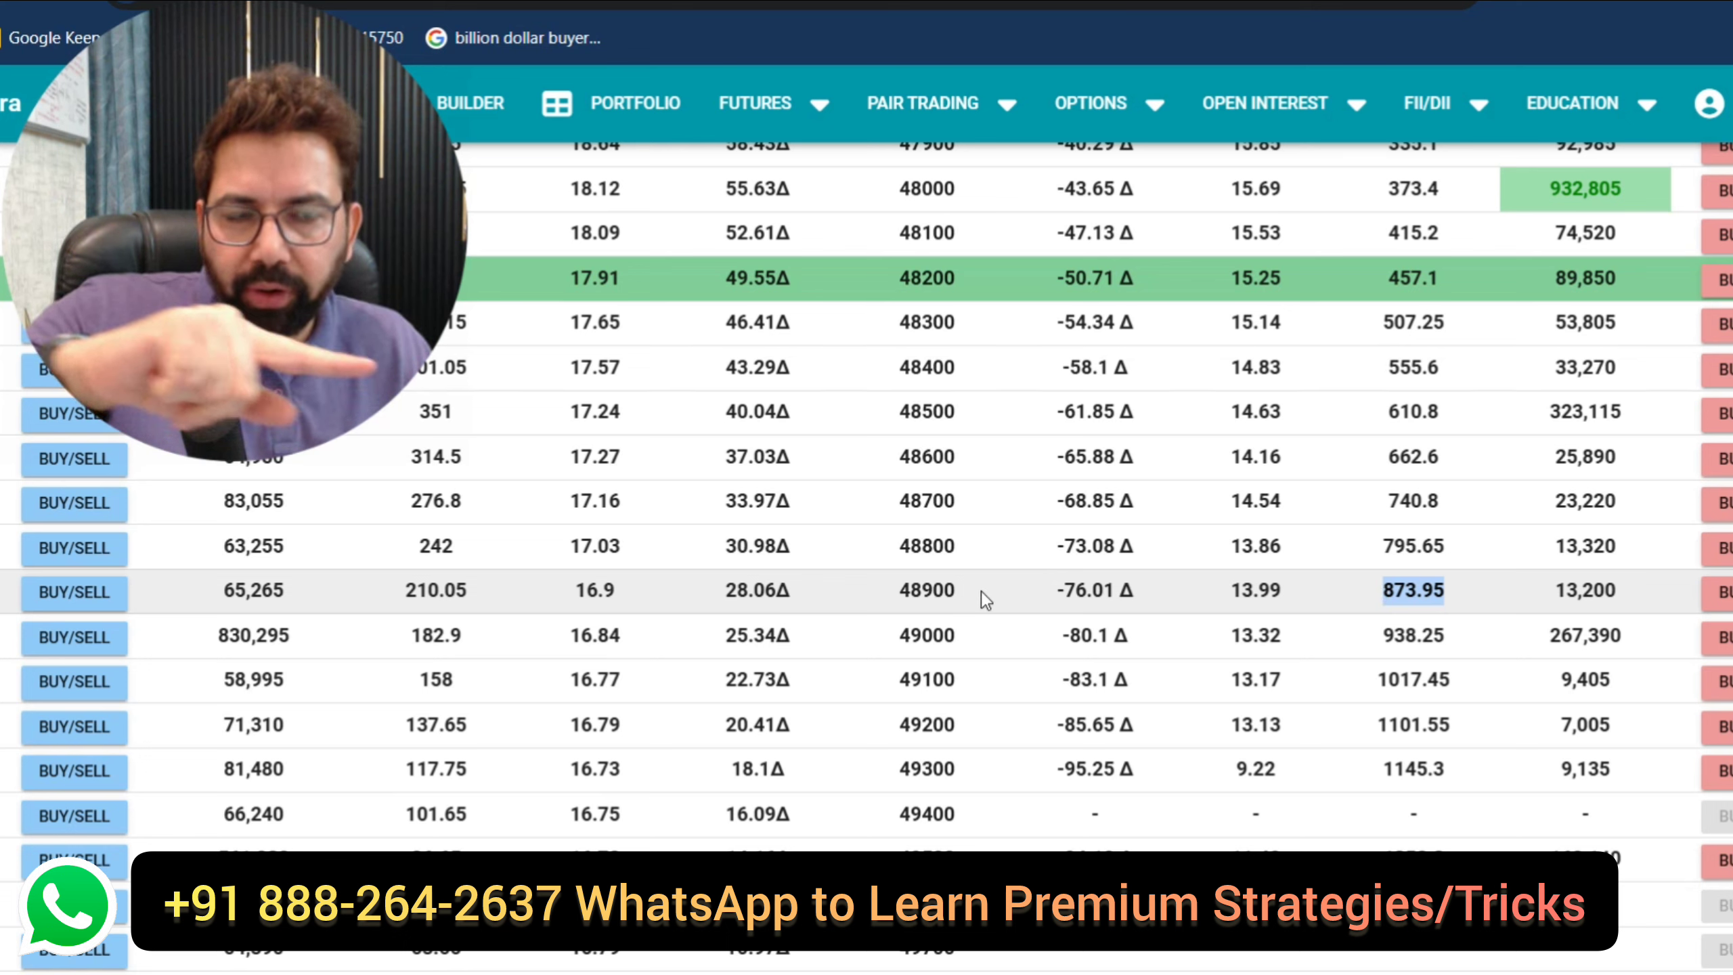
{"action": "left_click_drag", "start_coordinate": [980, 591], "coordinate": [220, 598]}
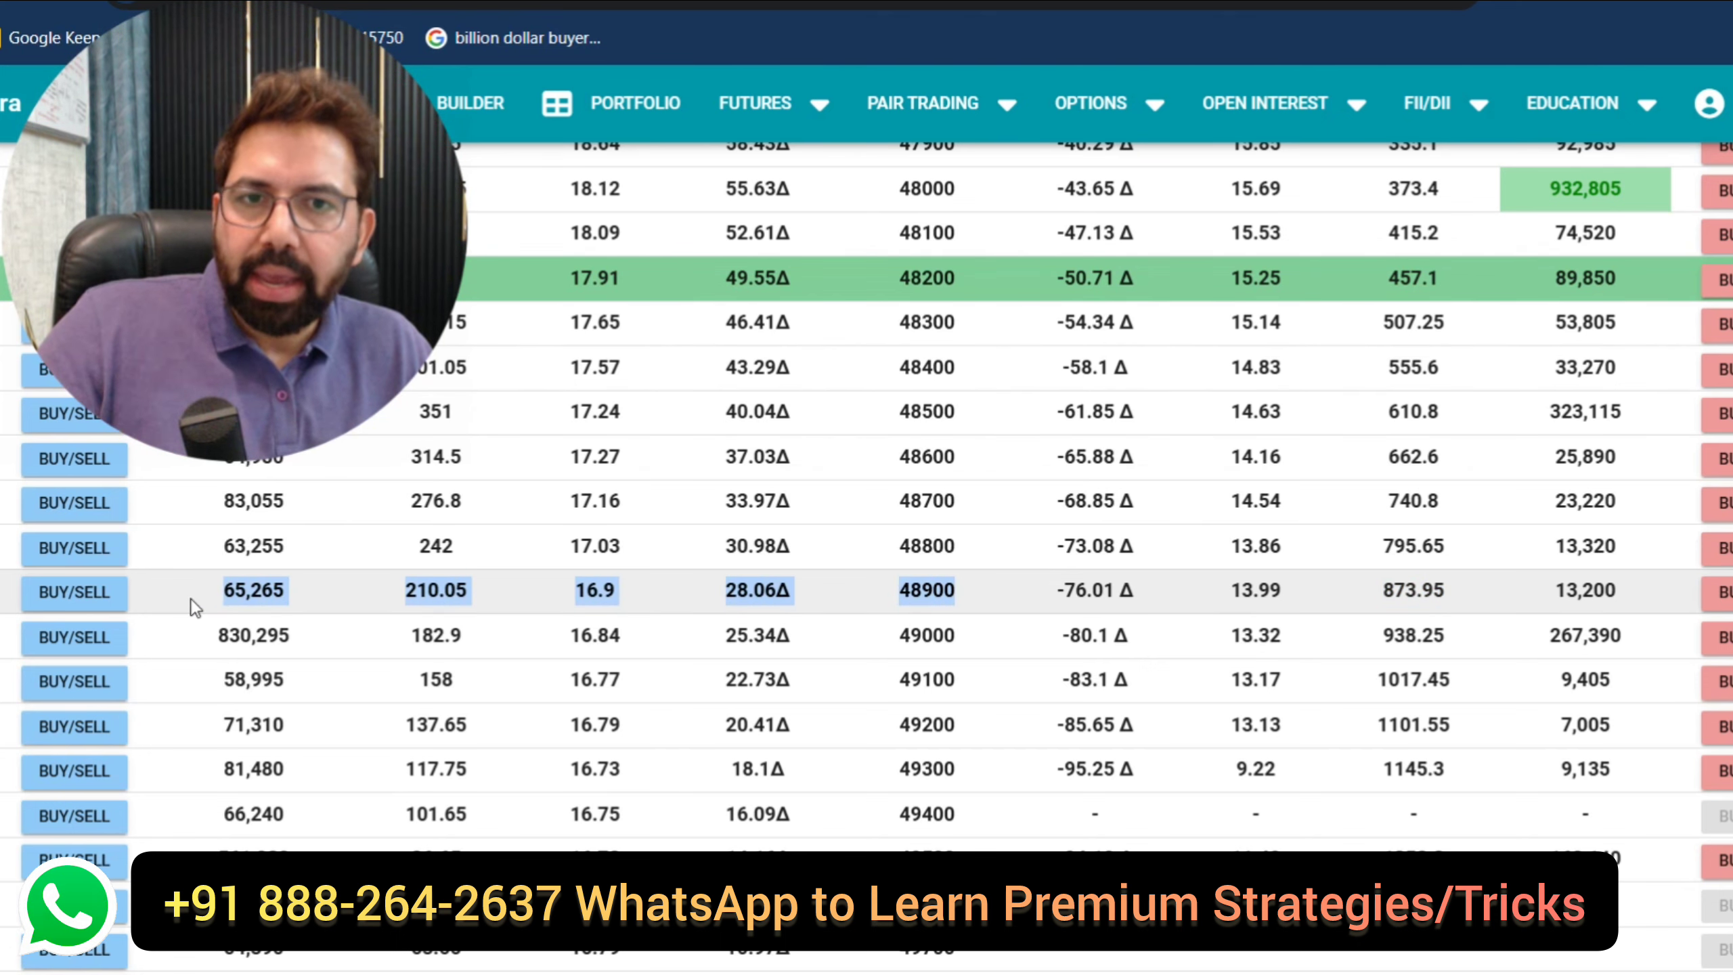
- Buy the 48900 CE and highlight its price 210.05
{"action": "left_click", "coordinate": [102, 593]}
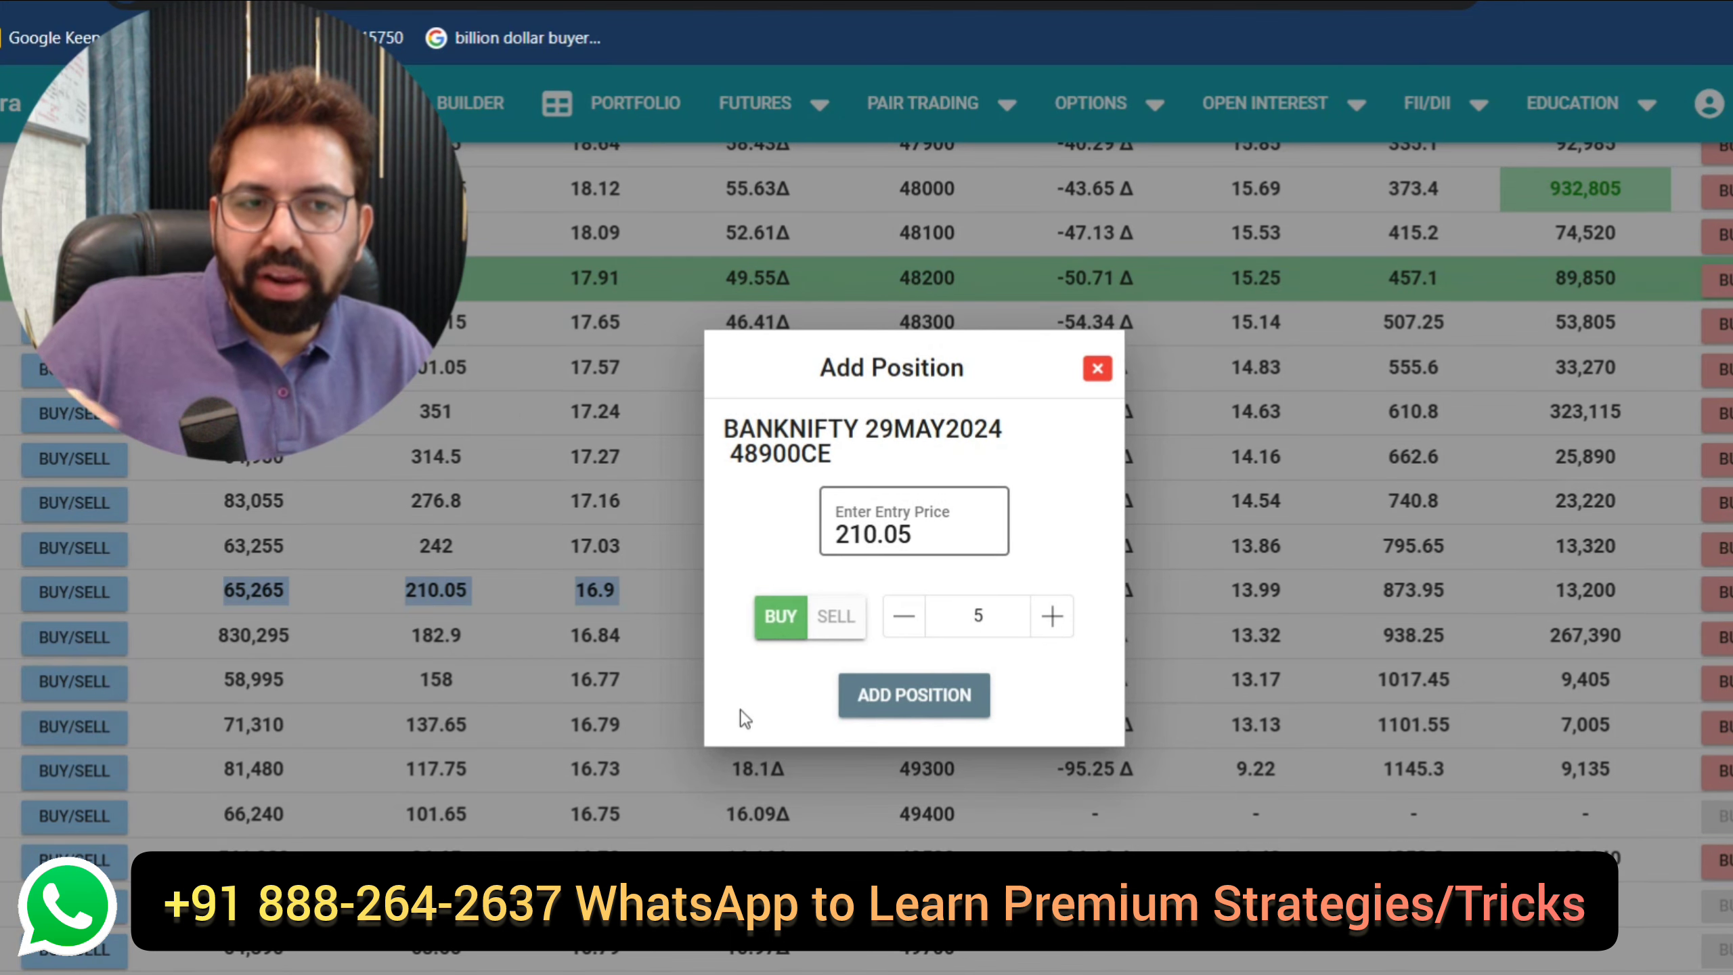
{"action": "left_click", "coordinate": [900, 695]}
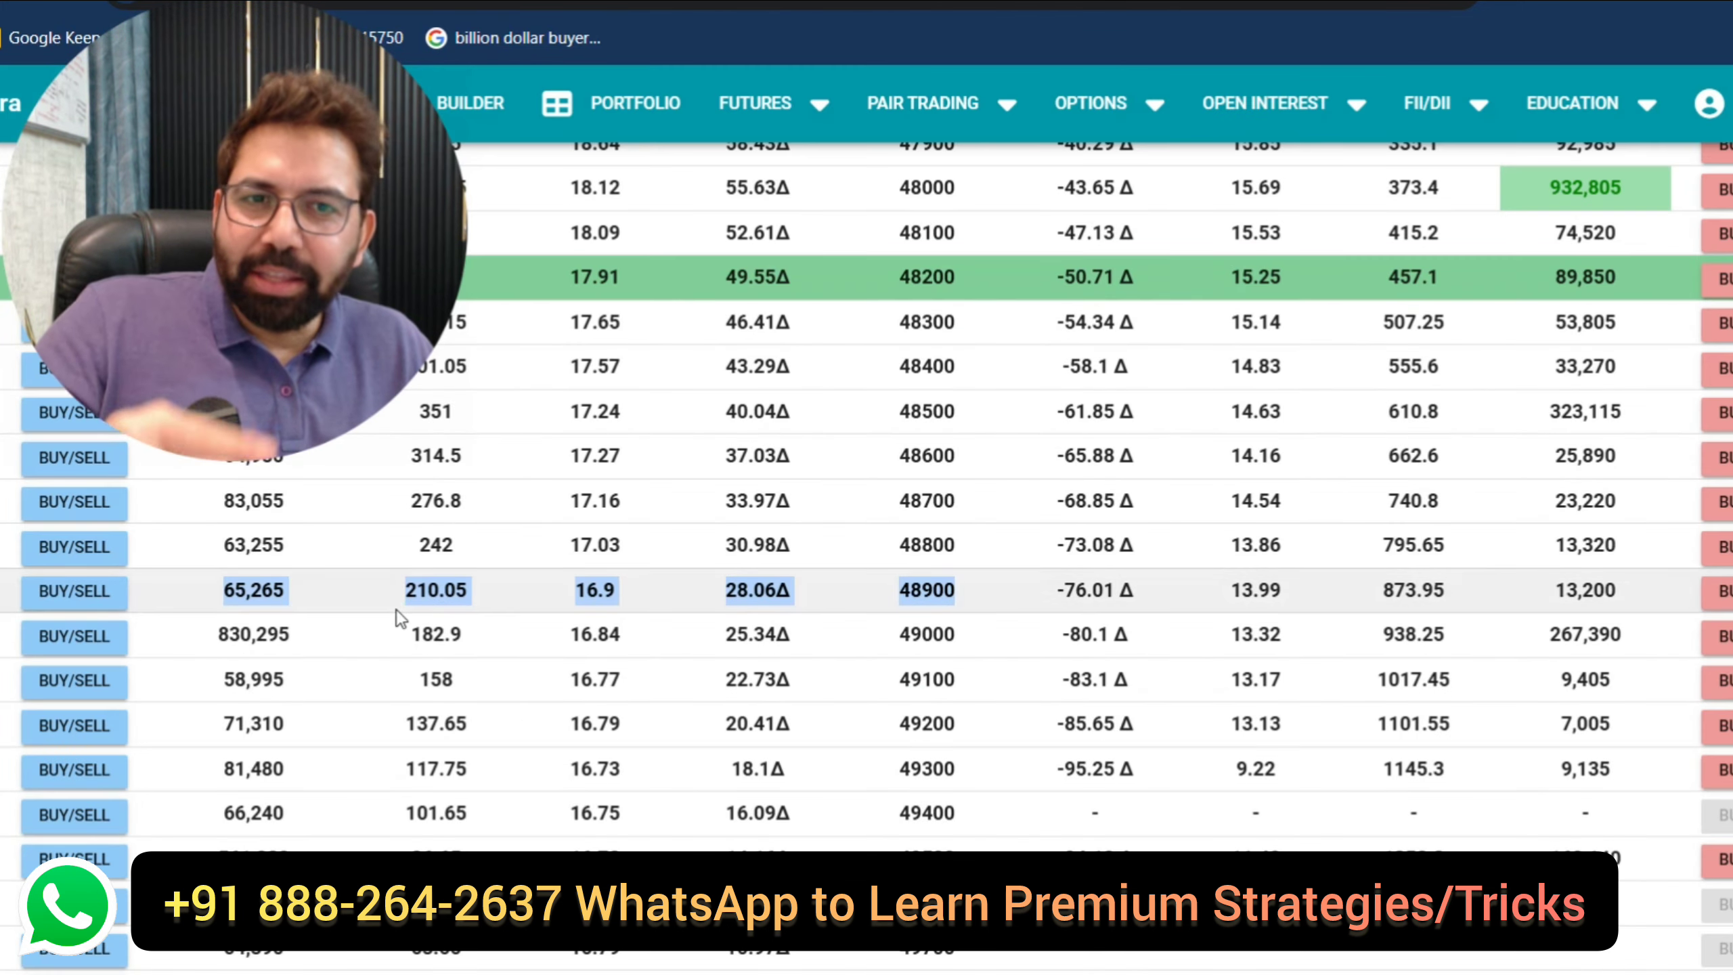
{"action": "left_click_drag", "start_coordinate": [384, 600], "coordinate": [469, 599]}
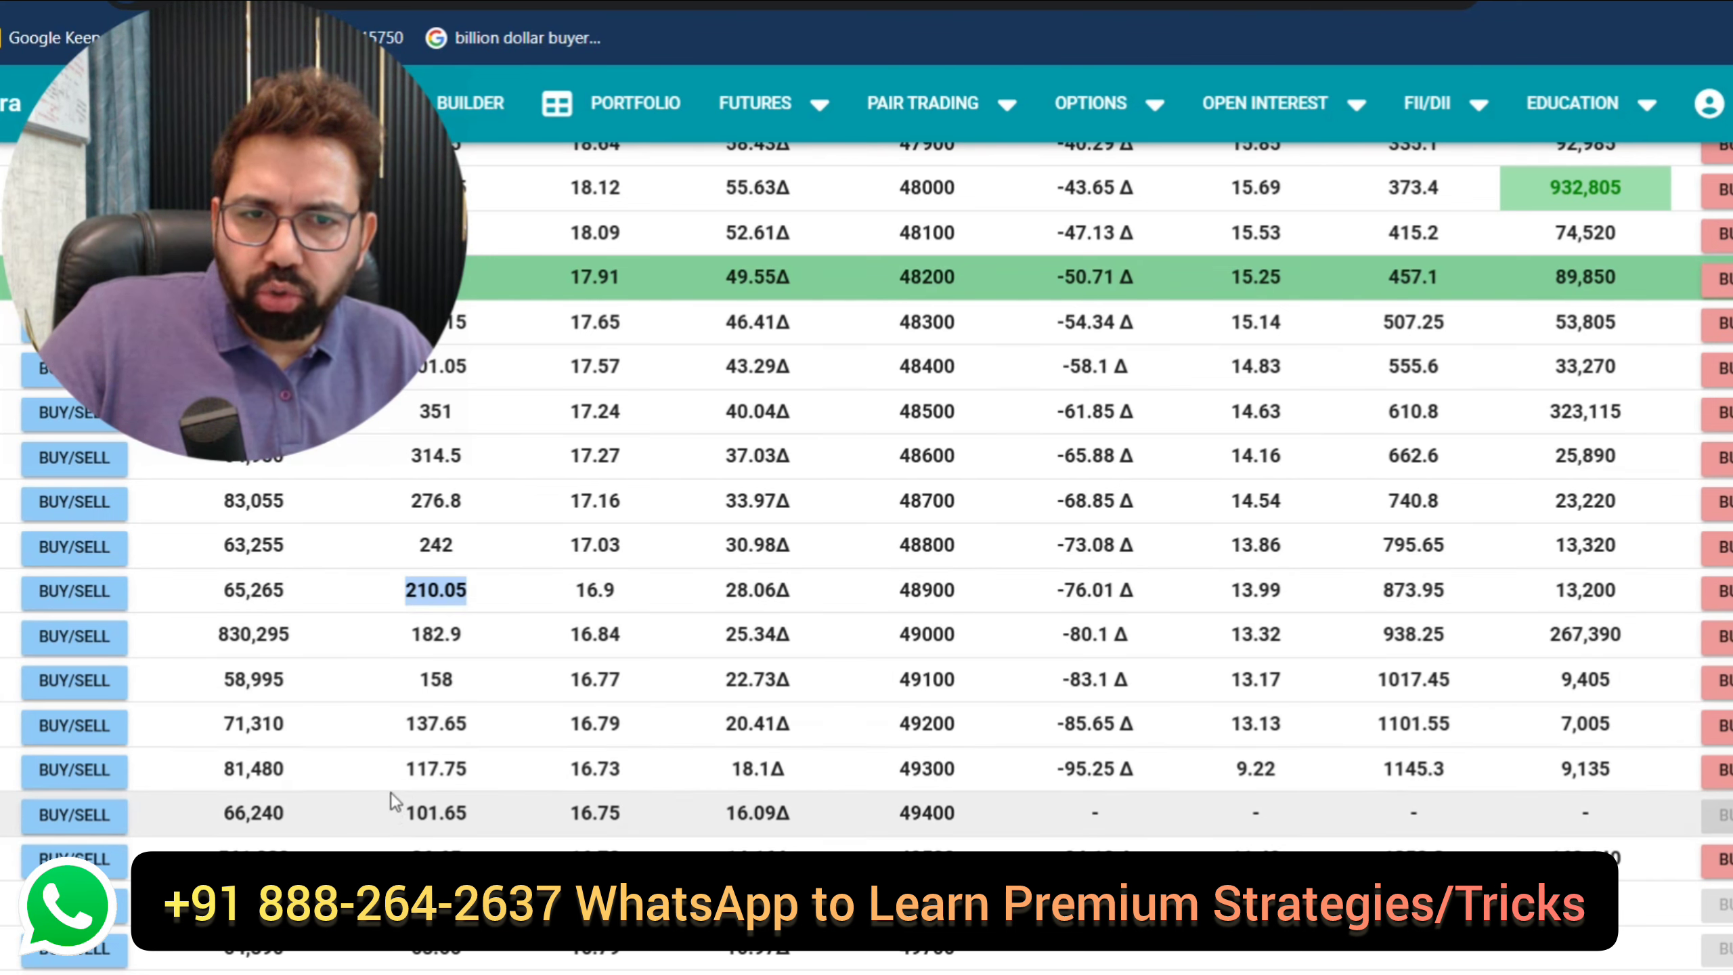
- Sell 5 lots of the 49300 CE at 117.75
{"action": "left_click_drag", "start_coordinate": [403, 768], "coordinate": [474, 768]}
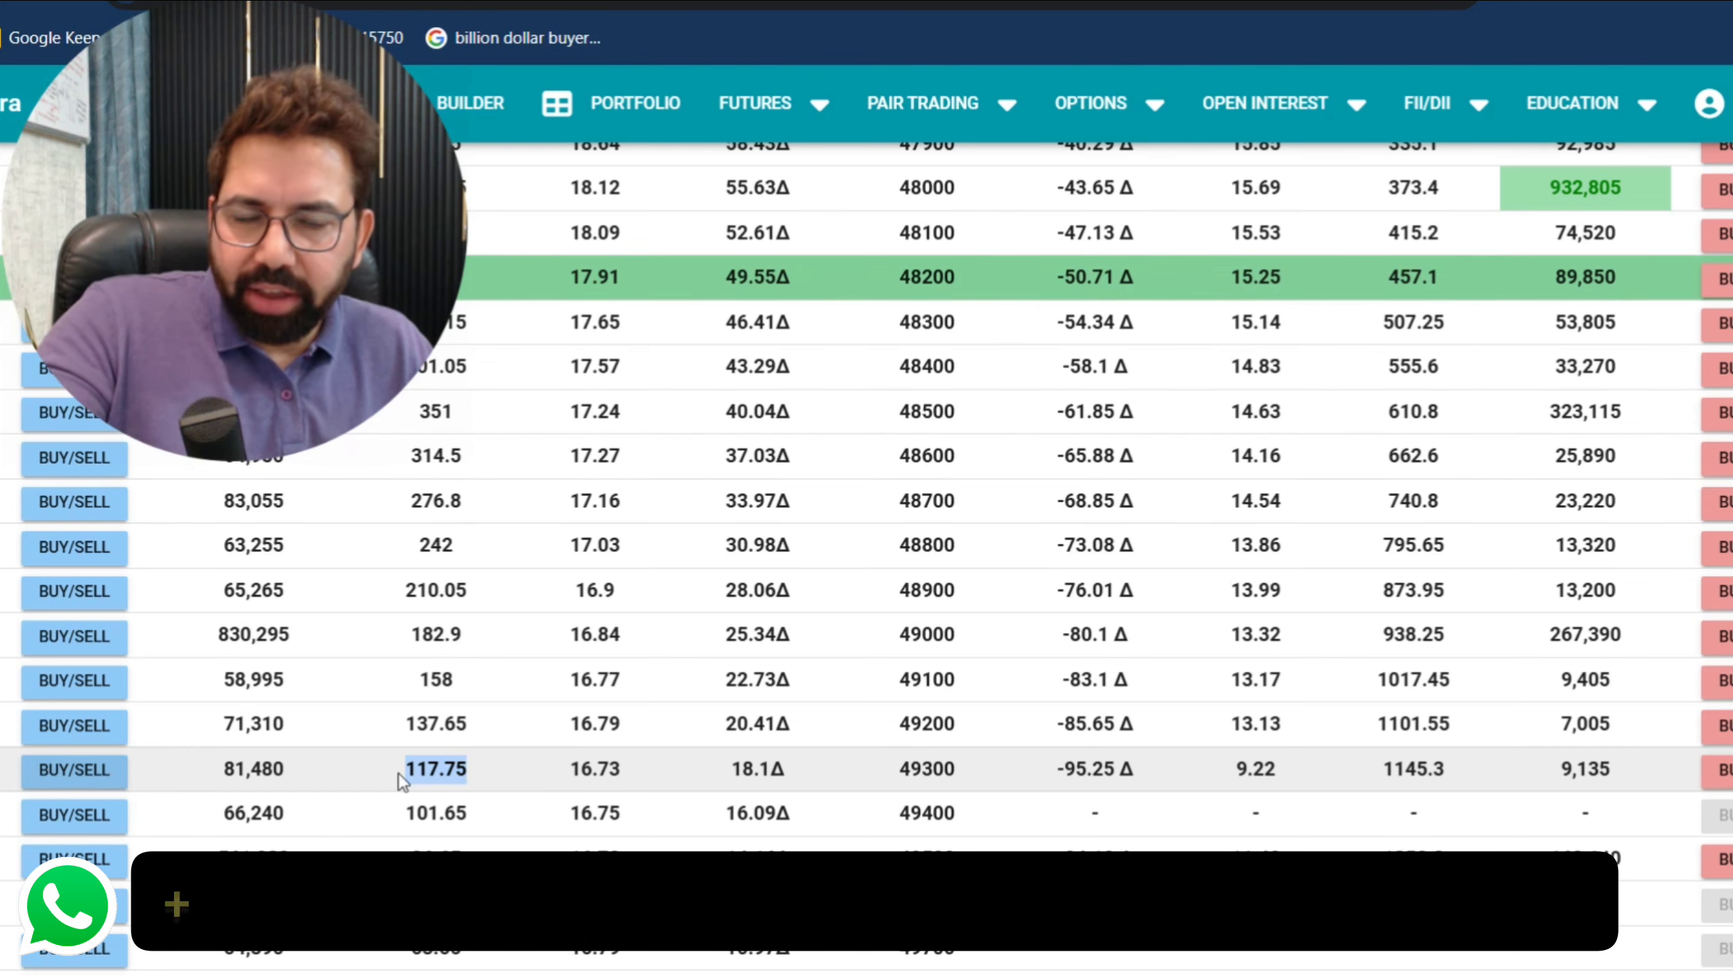
{"action": "left_click", "coordinate": [107, 773]}
{"action": "left_click", "coordinate": [836, 617]}
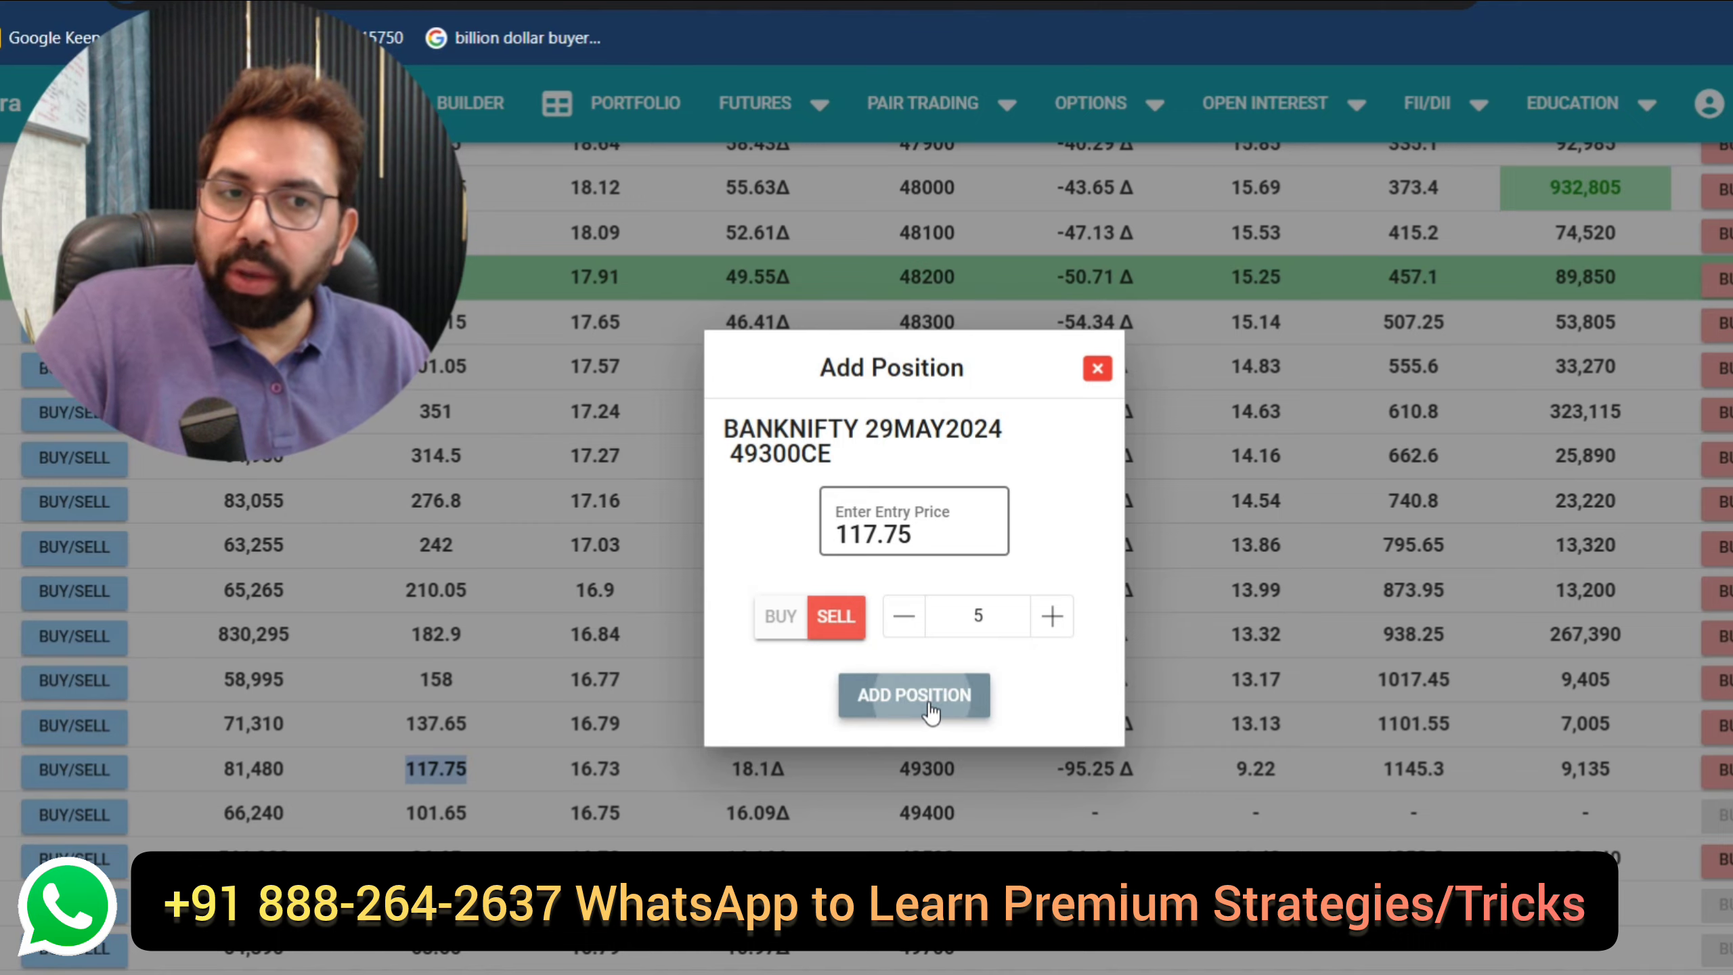
{"action": "left_click", "coordinate": [932, 712]}
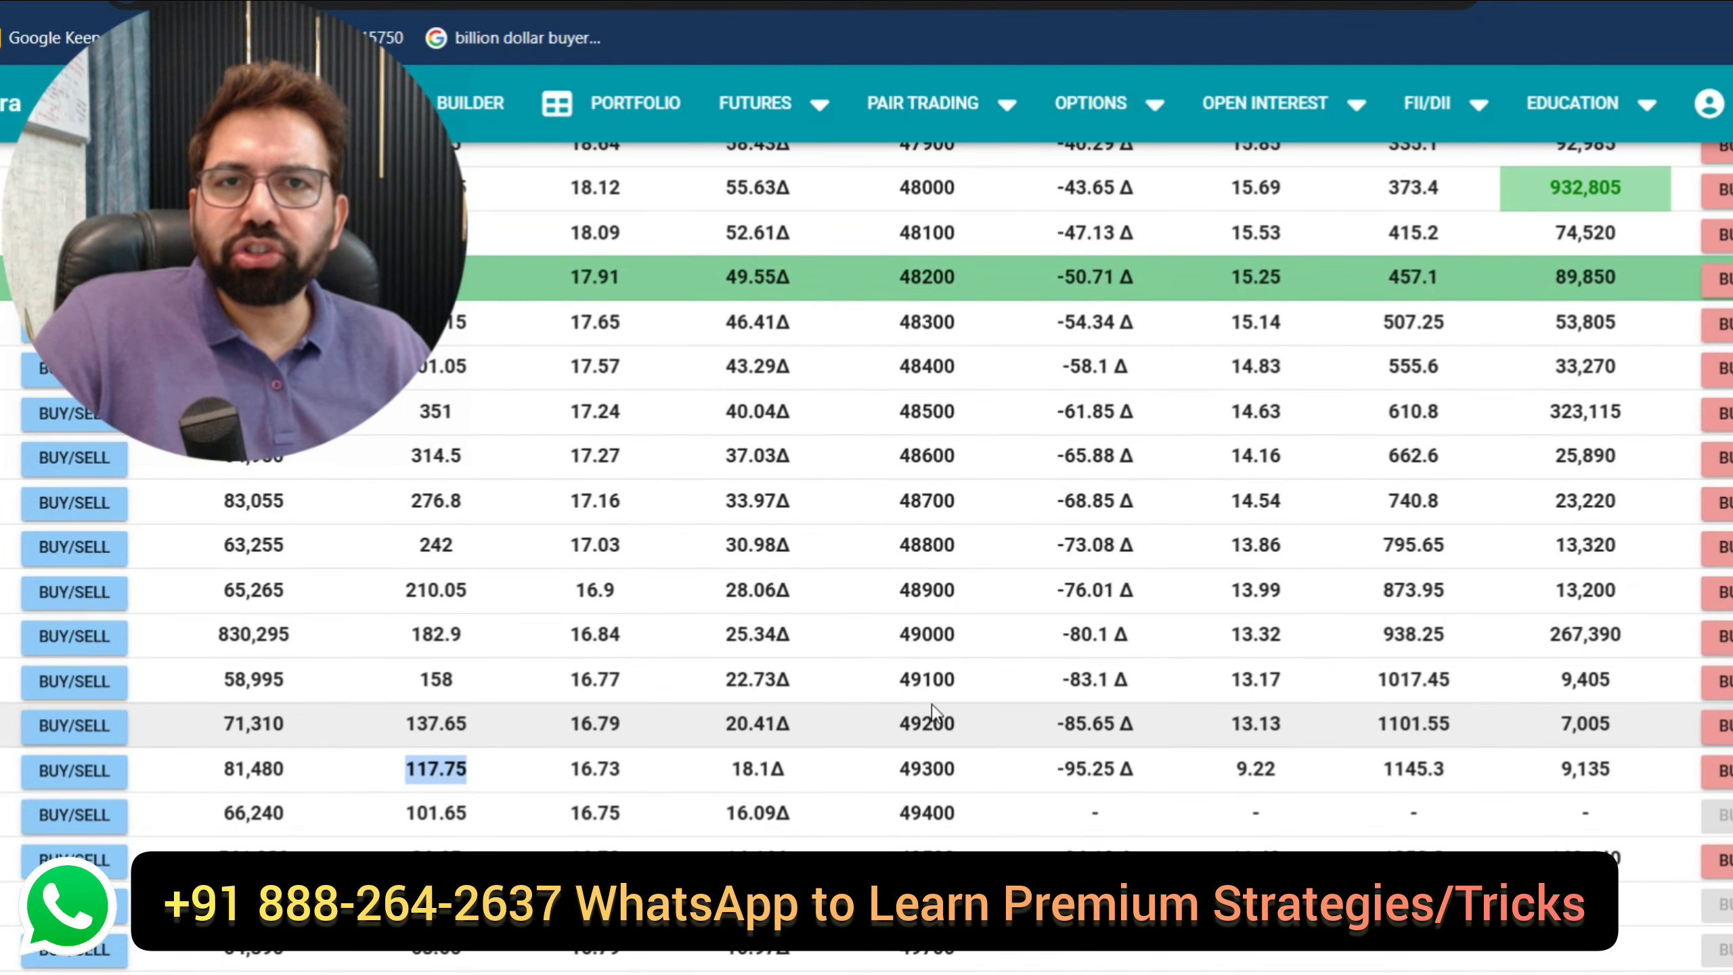
{"action": "scroll", "coordinate": [932, 705], "scroll_direction": "up", "scroll_amount": 20}
- Show the five-leg BANKNIFTY payoff chart: max profit ₹+19,800, max loss ₹-10,125
{"action": "scroll", "coordinate": [932, 705], "scroll_direction": "up", "scroll_amount": 10}
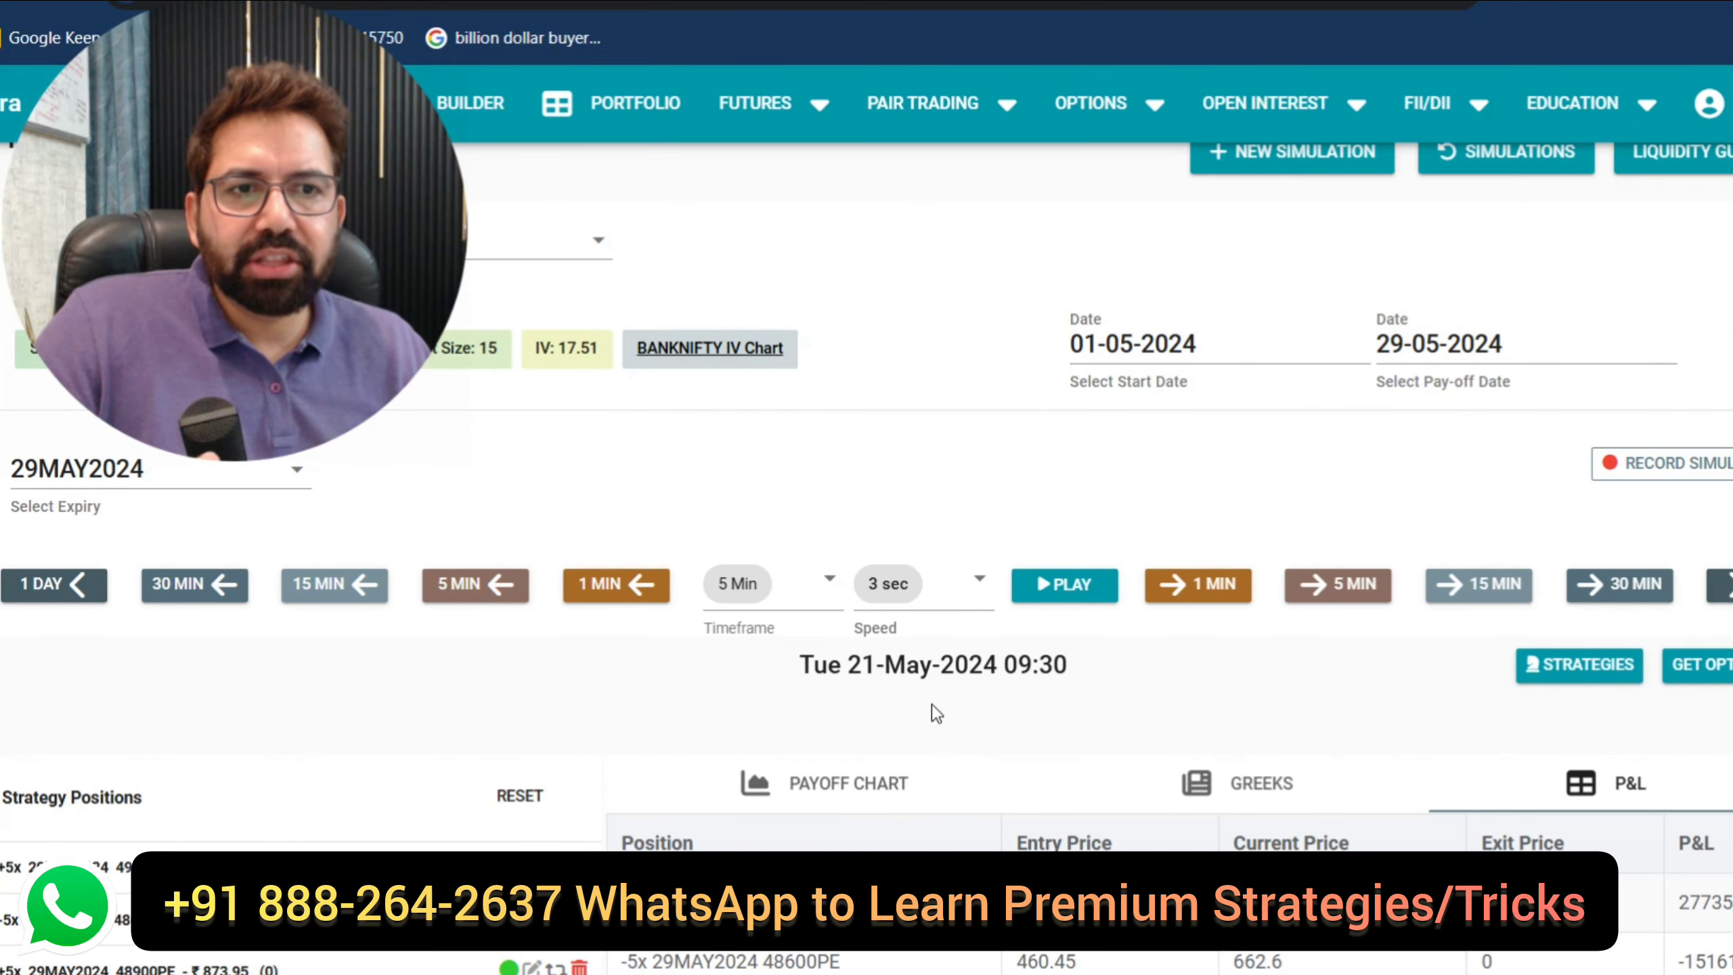
{"action": "left_click", "coordinate": [836, 775]}
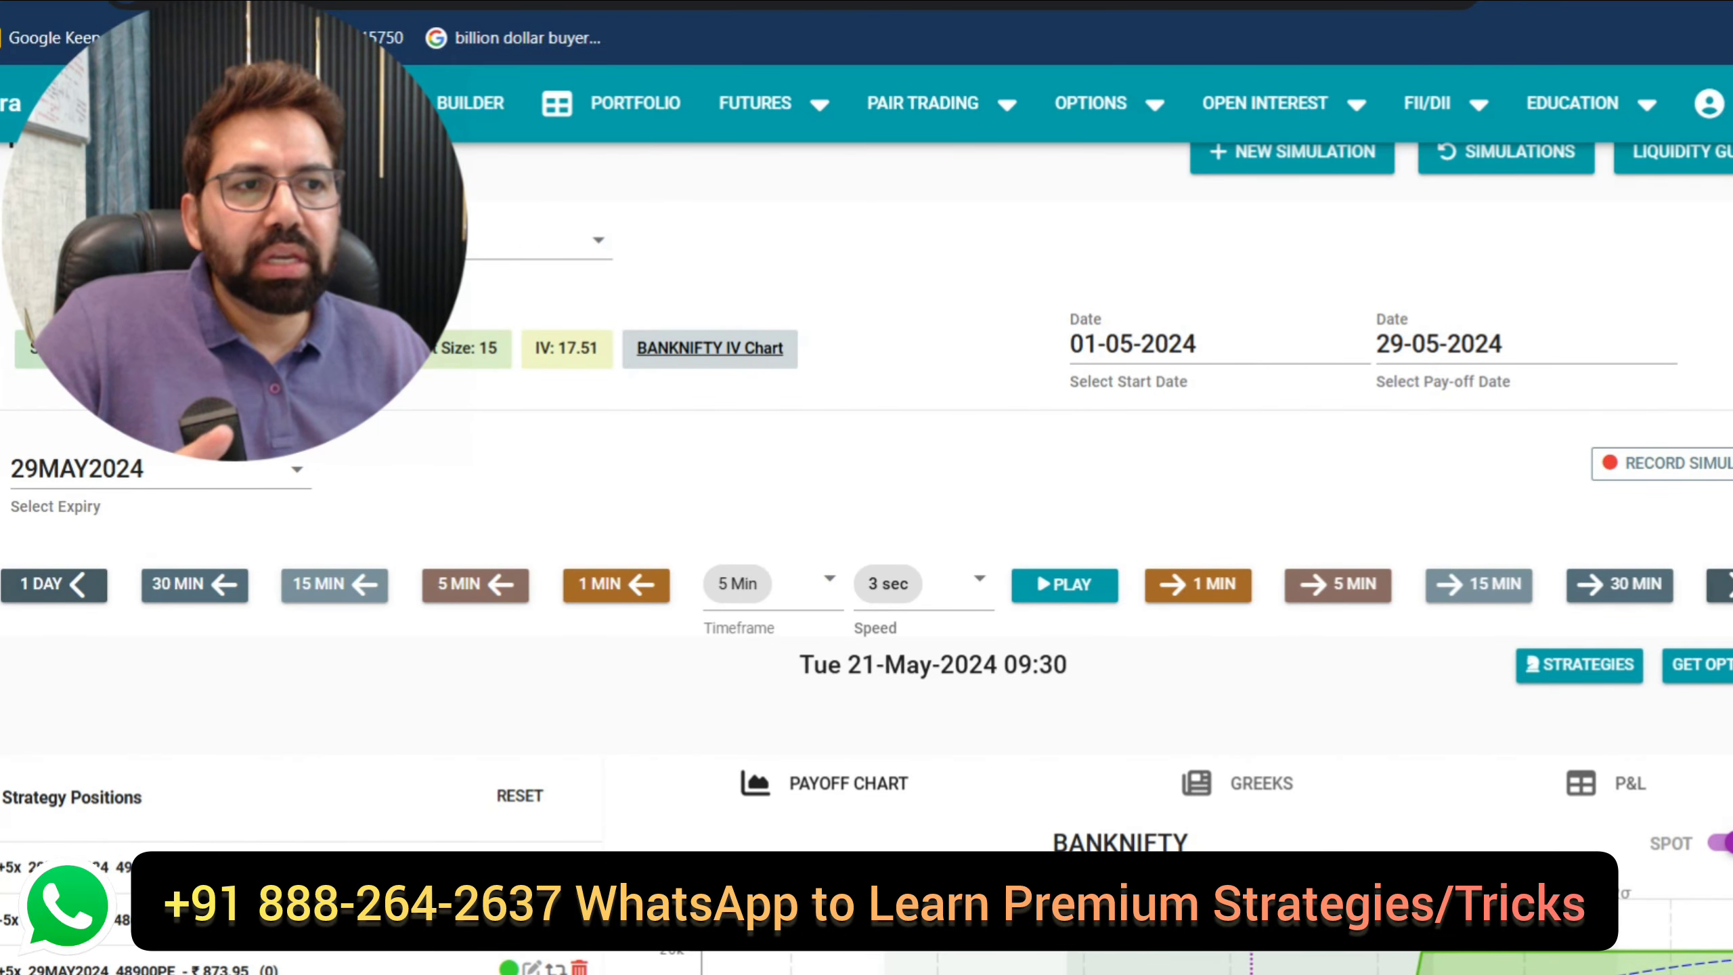
{"action": "scroll", "coordinate": [867, 547], "scroll_direction": "down", "scroll_amount": 8}
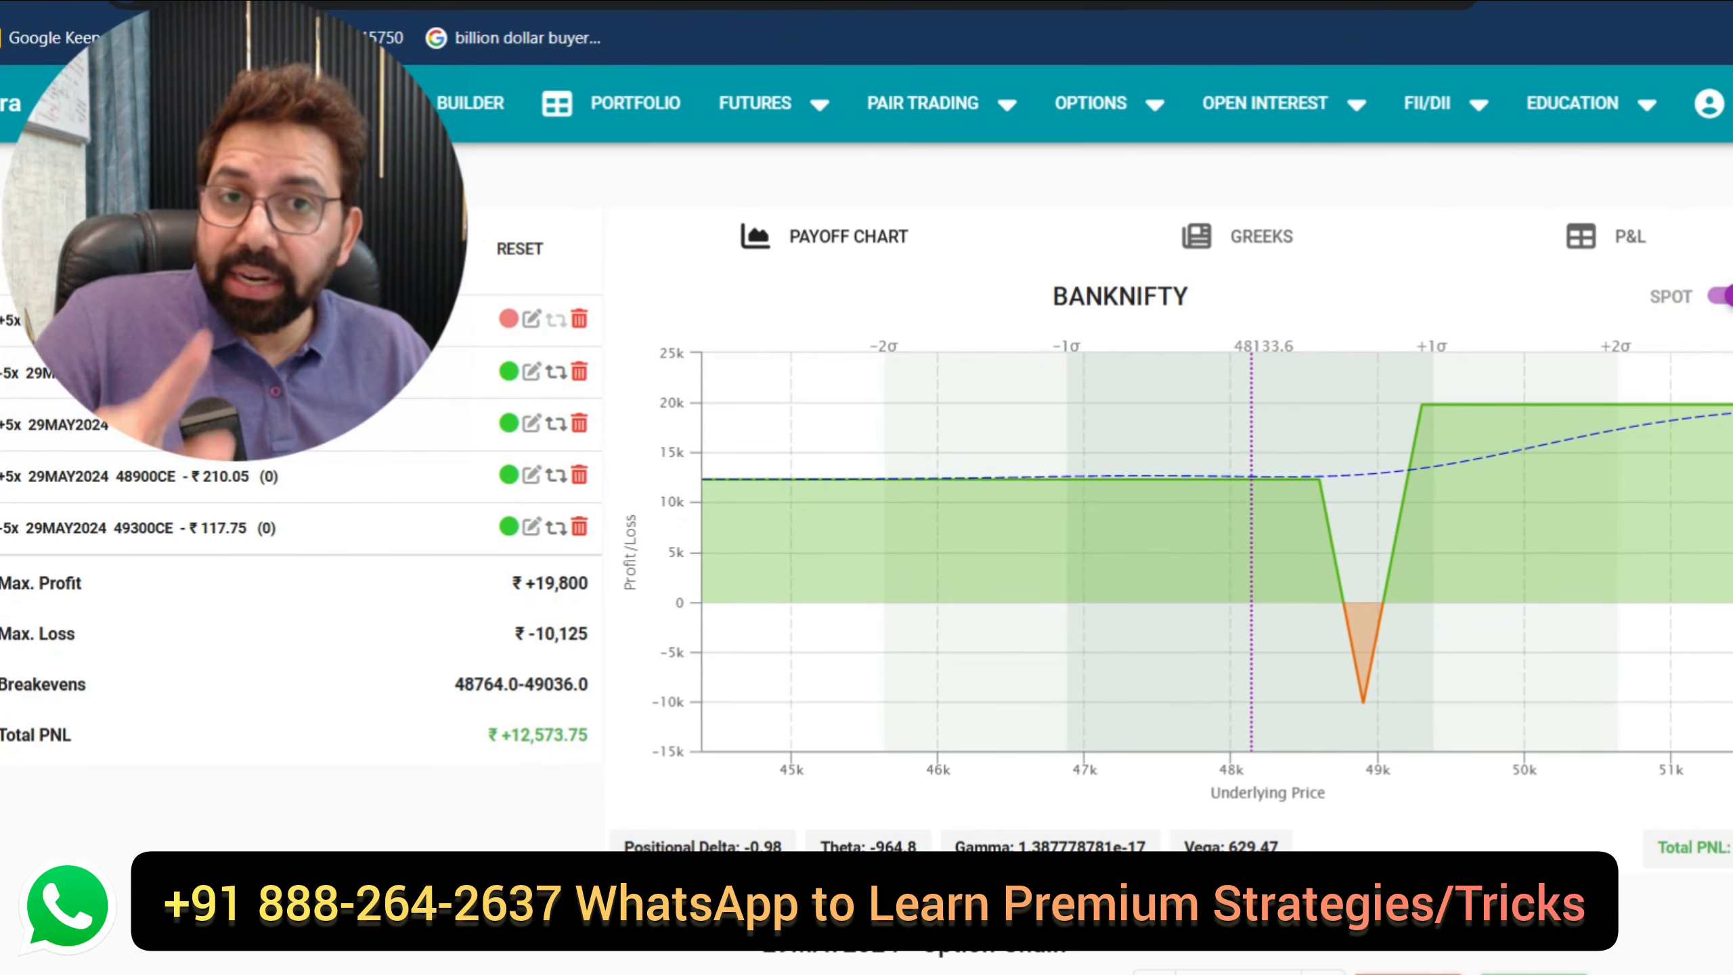
{"action": "scroll", "coordinate": [866, 546], "scroll_direction": "up", "scroll_amount": 3}
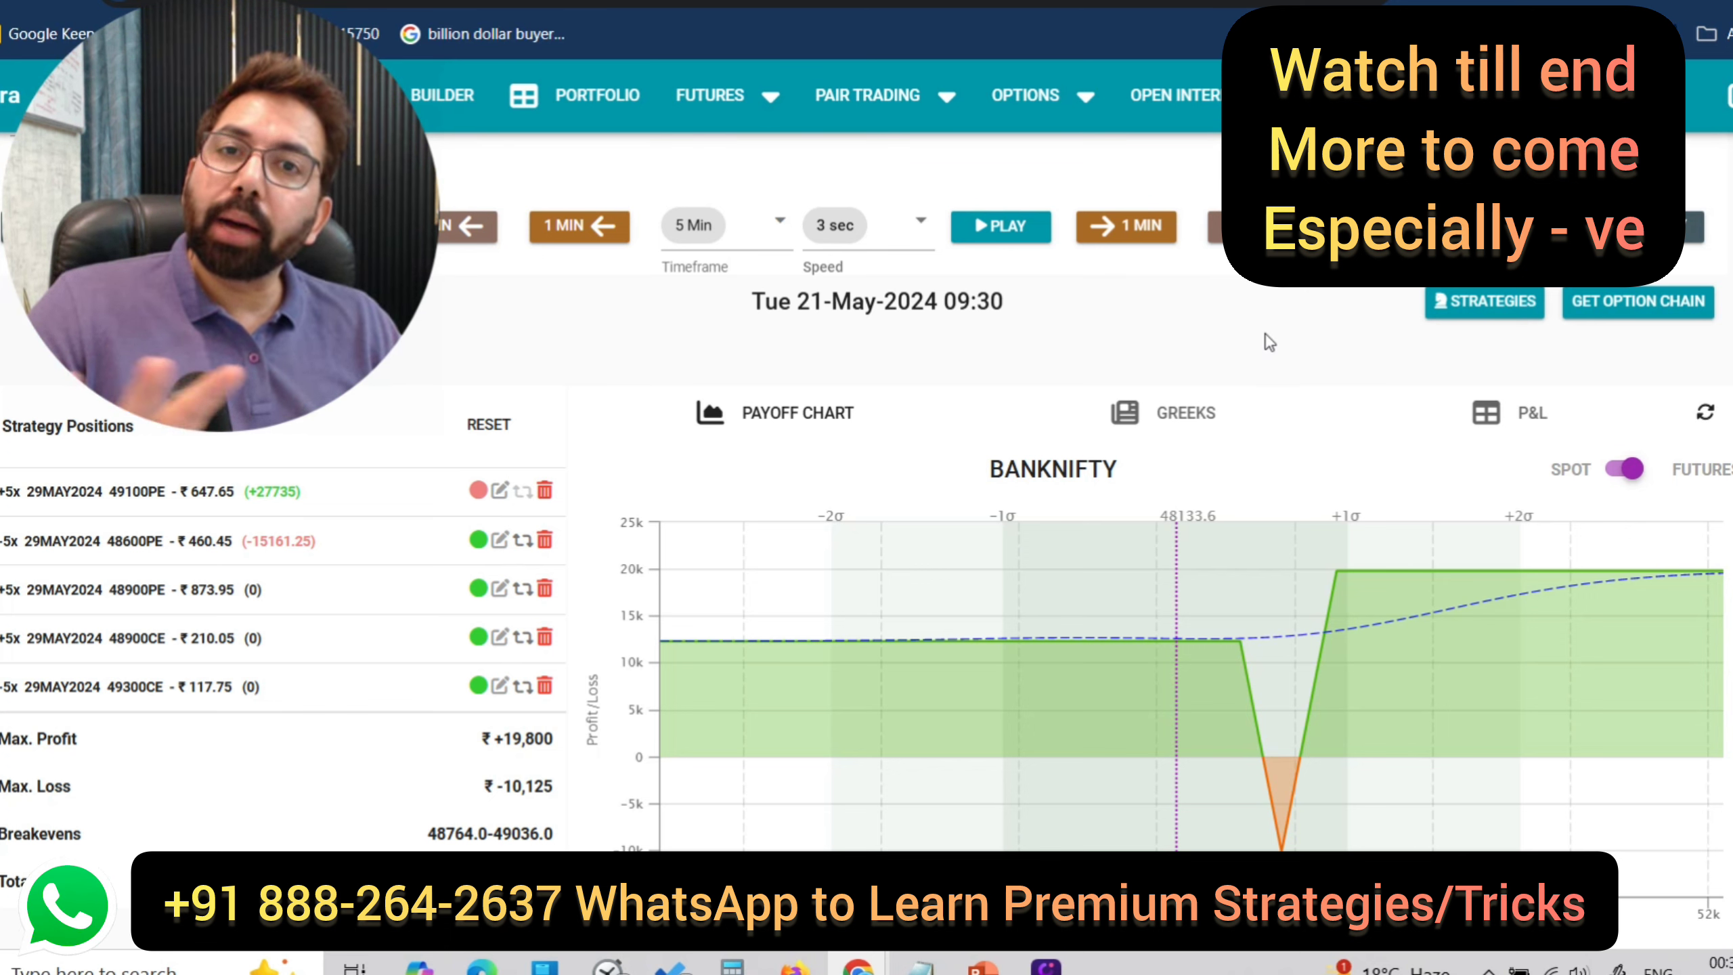
- Advance the BANKNIFTY simulation day by day to Tue 28-May and highlight Total PNL ₹+14,276.25
{"action": "left_click", "coordinate": [1596, 196]}
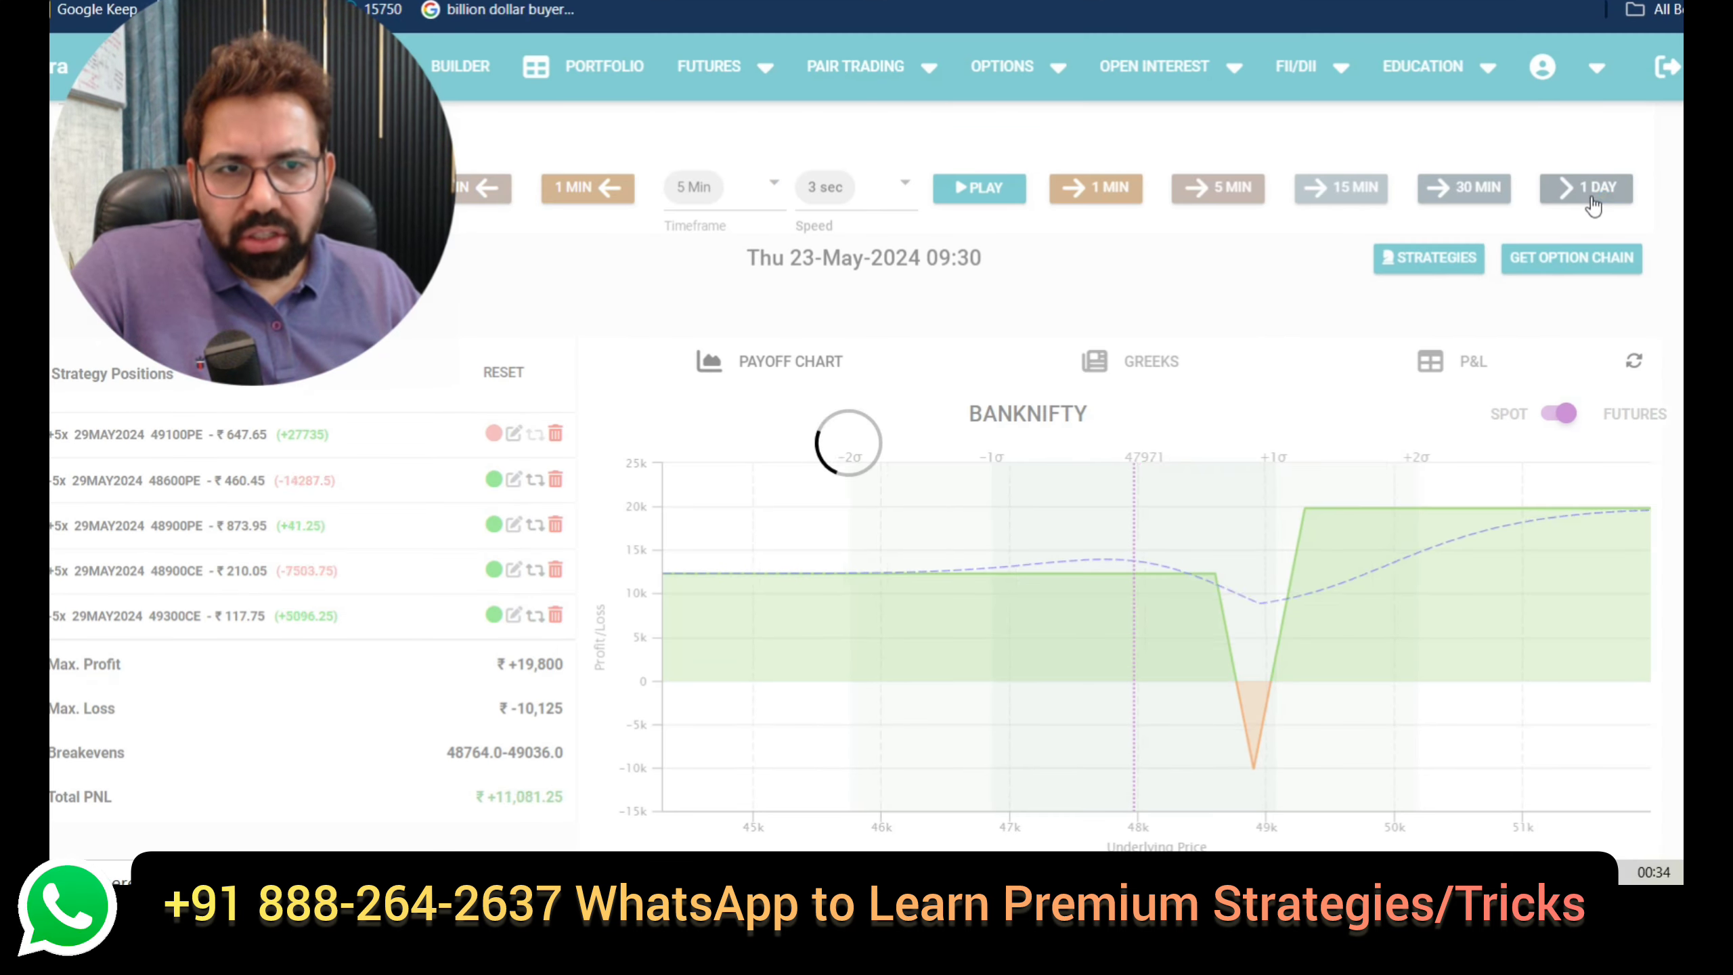
{"action": "left_click", "coordinate": [1593, 204]}
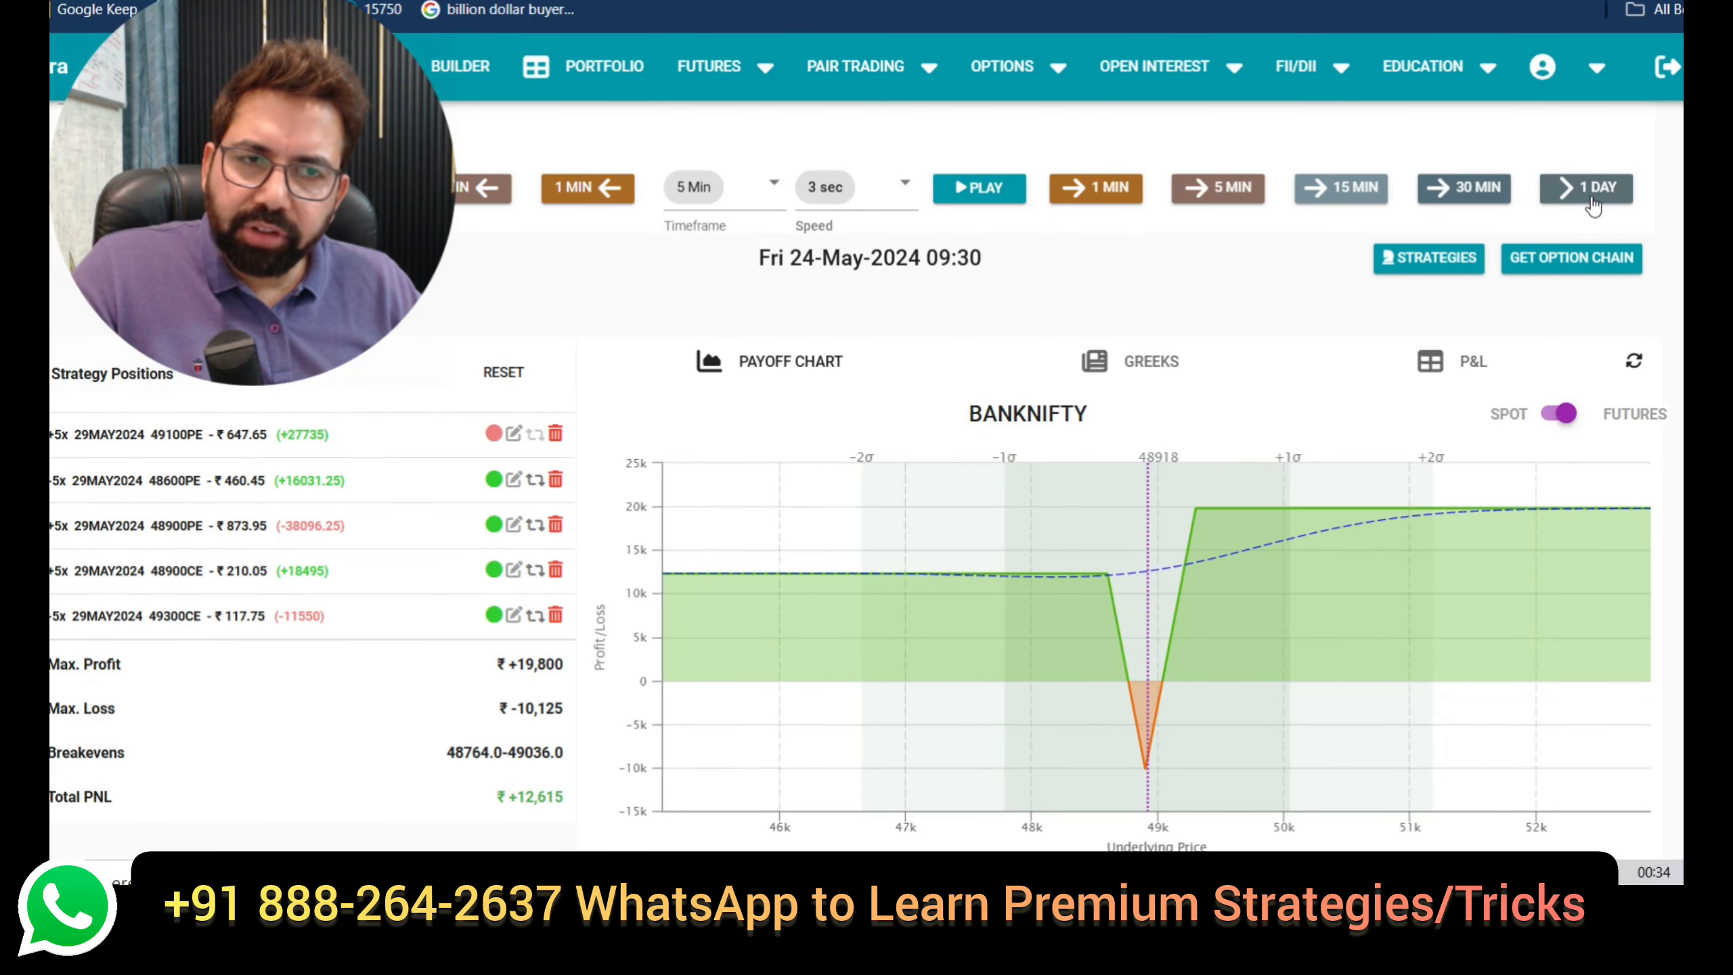
{"action": "left_click", "coordinate": [1593, 197]}
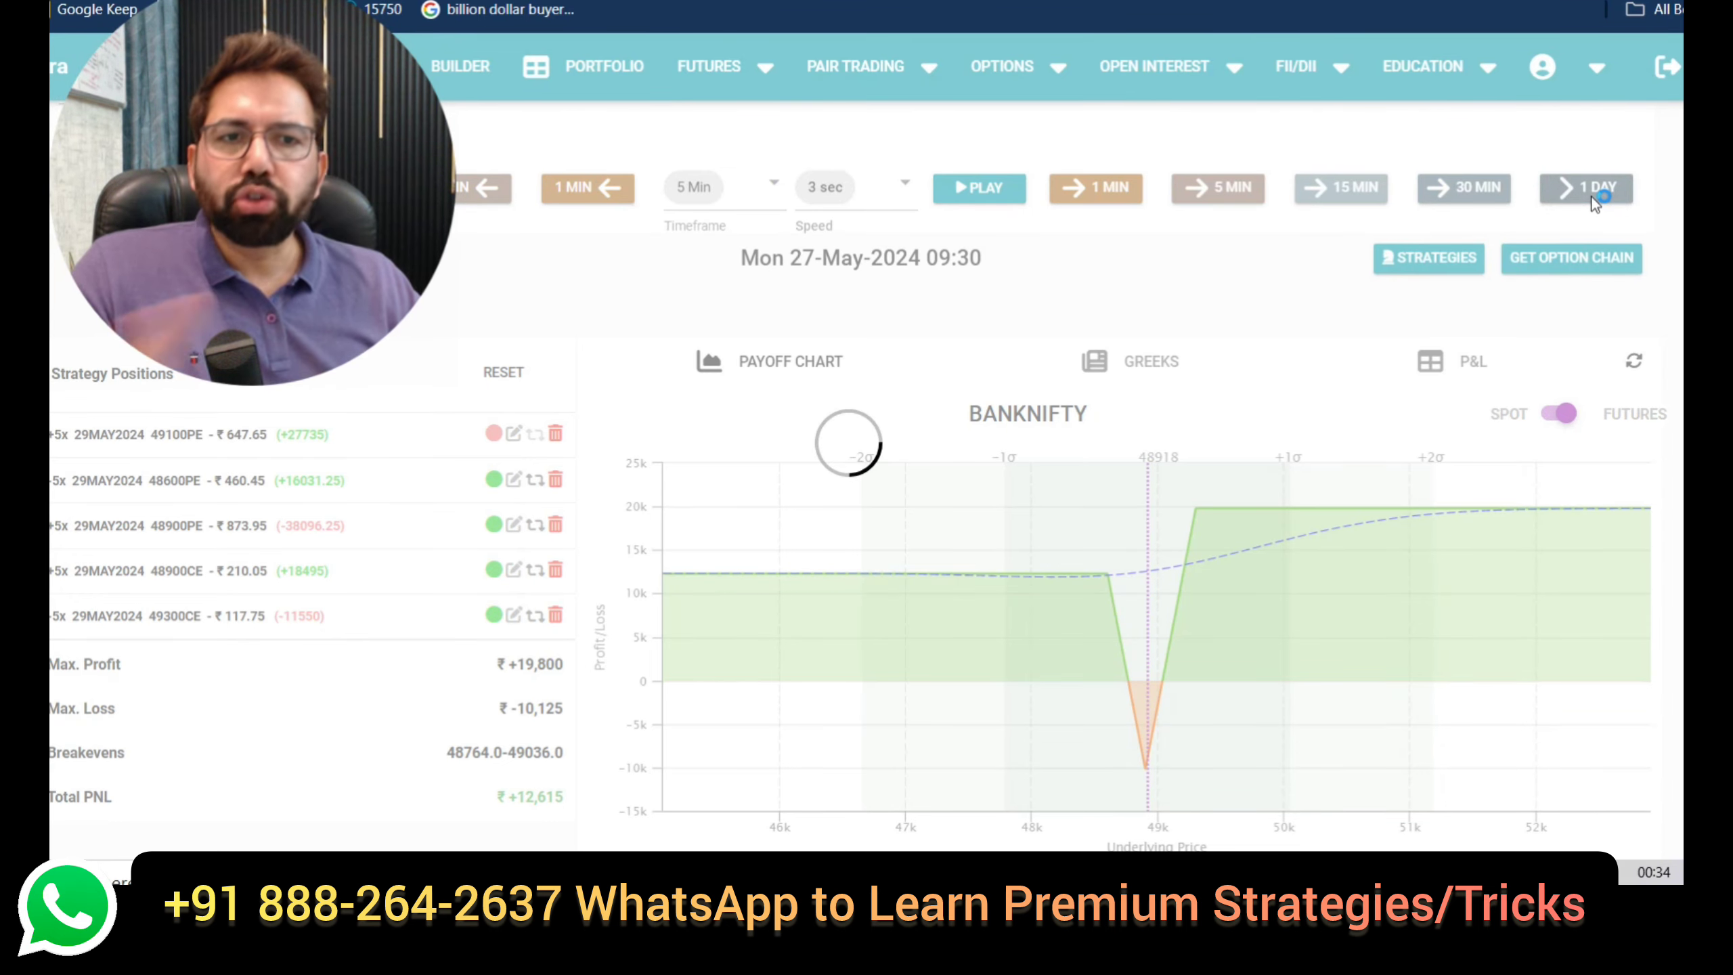
{"action": "left_click", "coordinate": [1593, 198]}
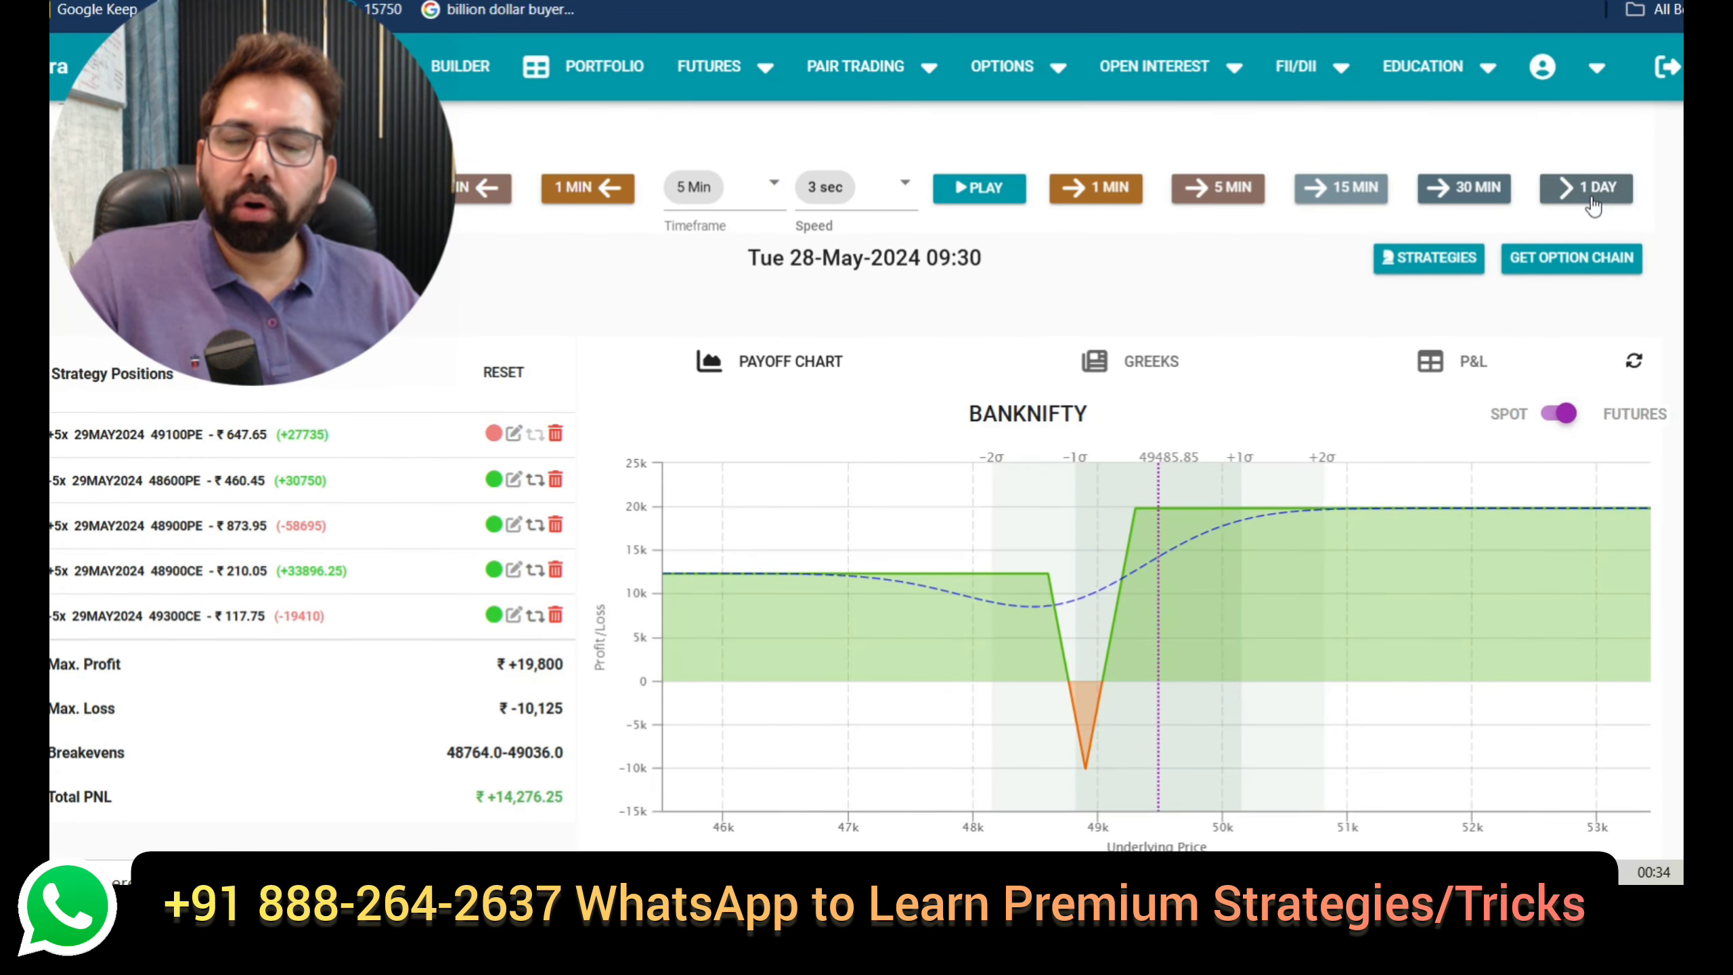
{"action": "left_click_drag", "start_coordinate": [746, 263], "coordinate": [786, 262]}
{"action": "left_click_drag", "start_coordinate": [476, 797], "coordinate": [561, 805]}
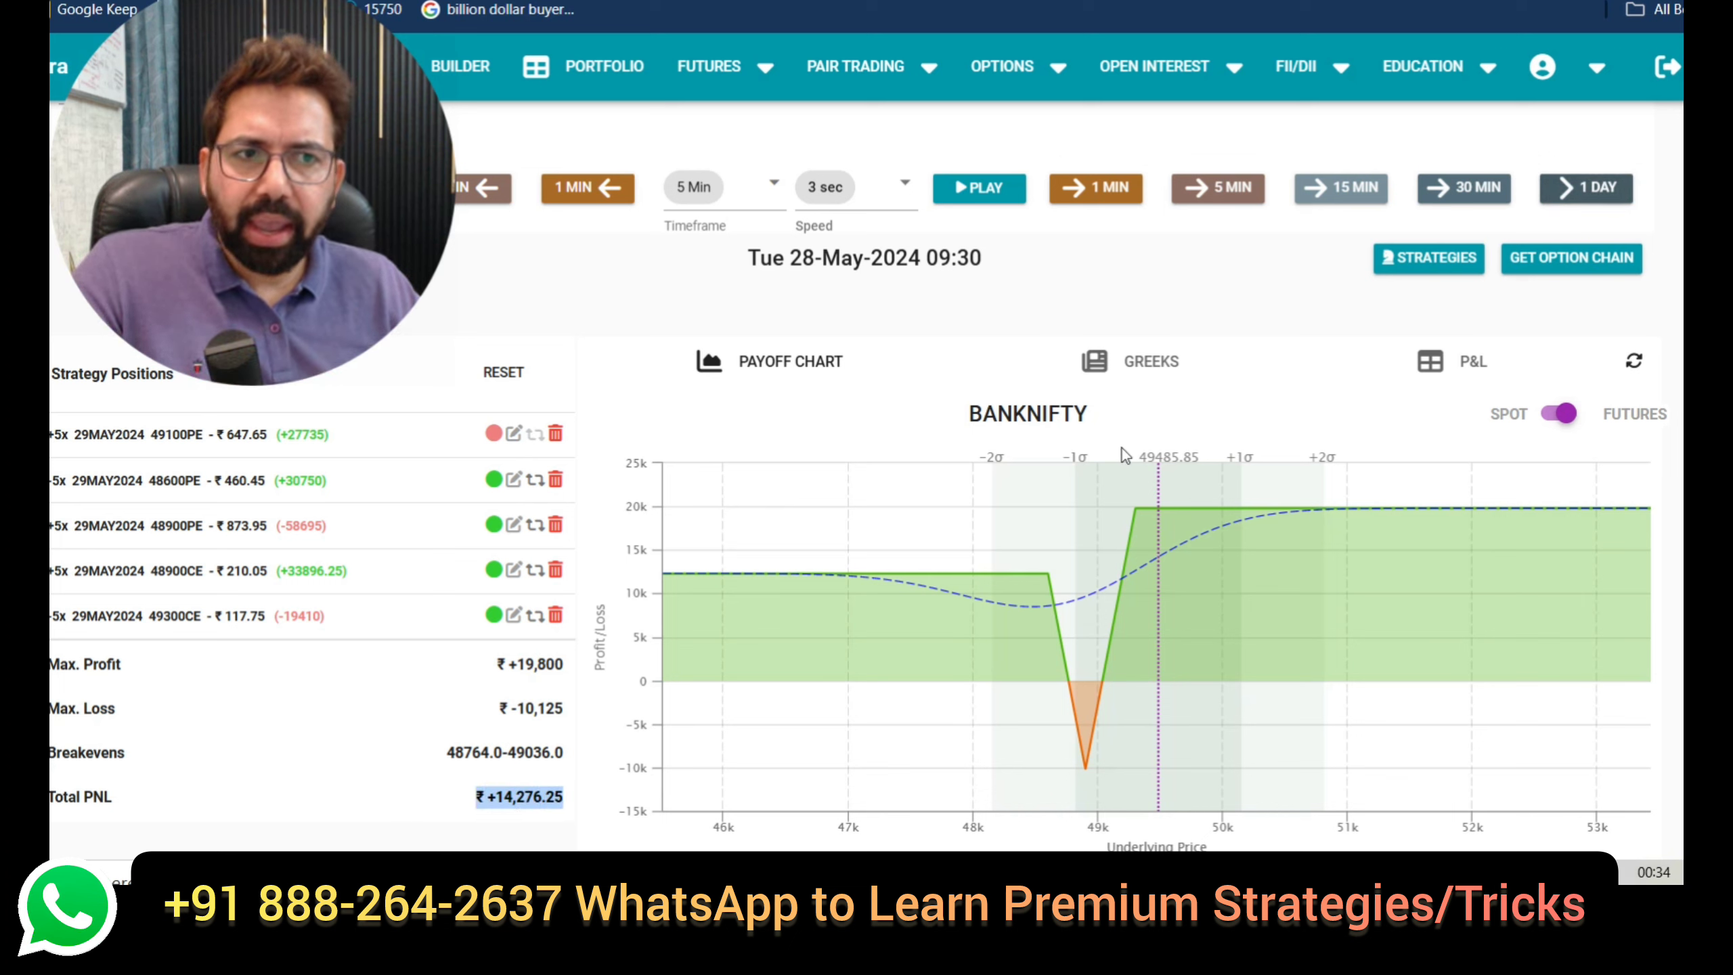
{"action": "mouse_move", "coordinate": [1242, 505]}
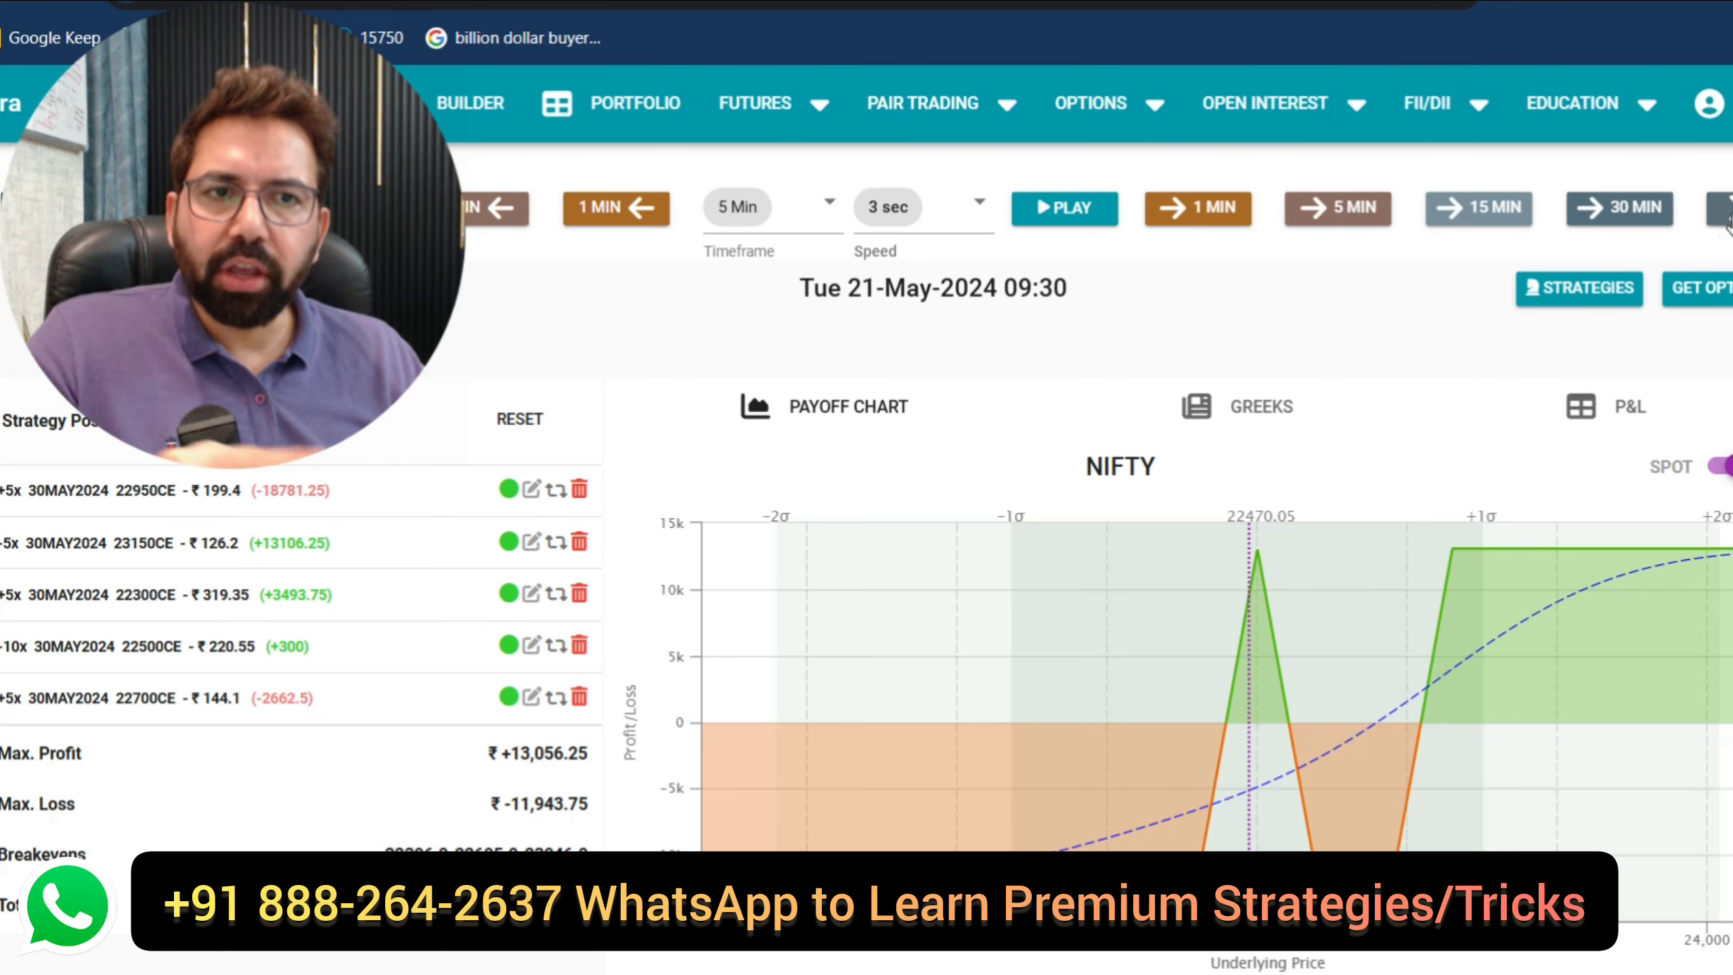
- Advance the NIFTY simulation day by day from 22-May to Tue 28-May and highlight the date
{"action": "left_click", "coordinate": [1723, 208]}
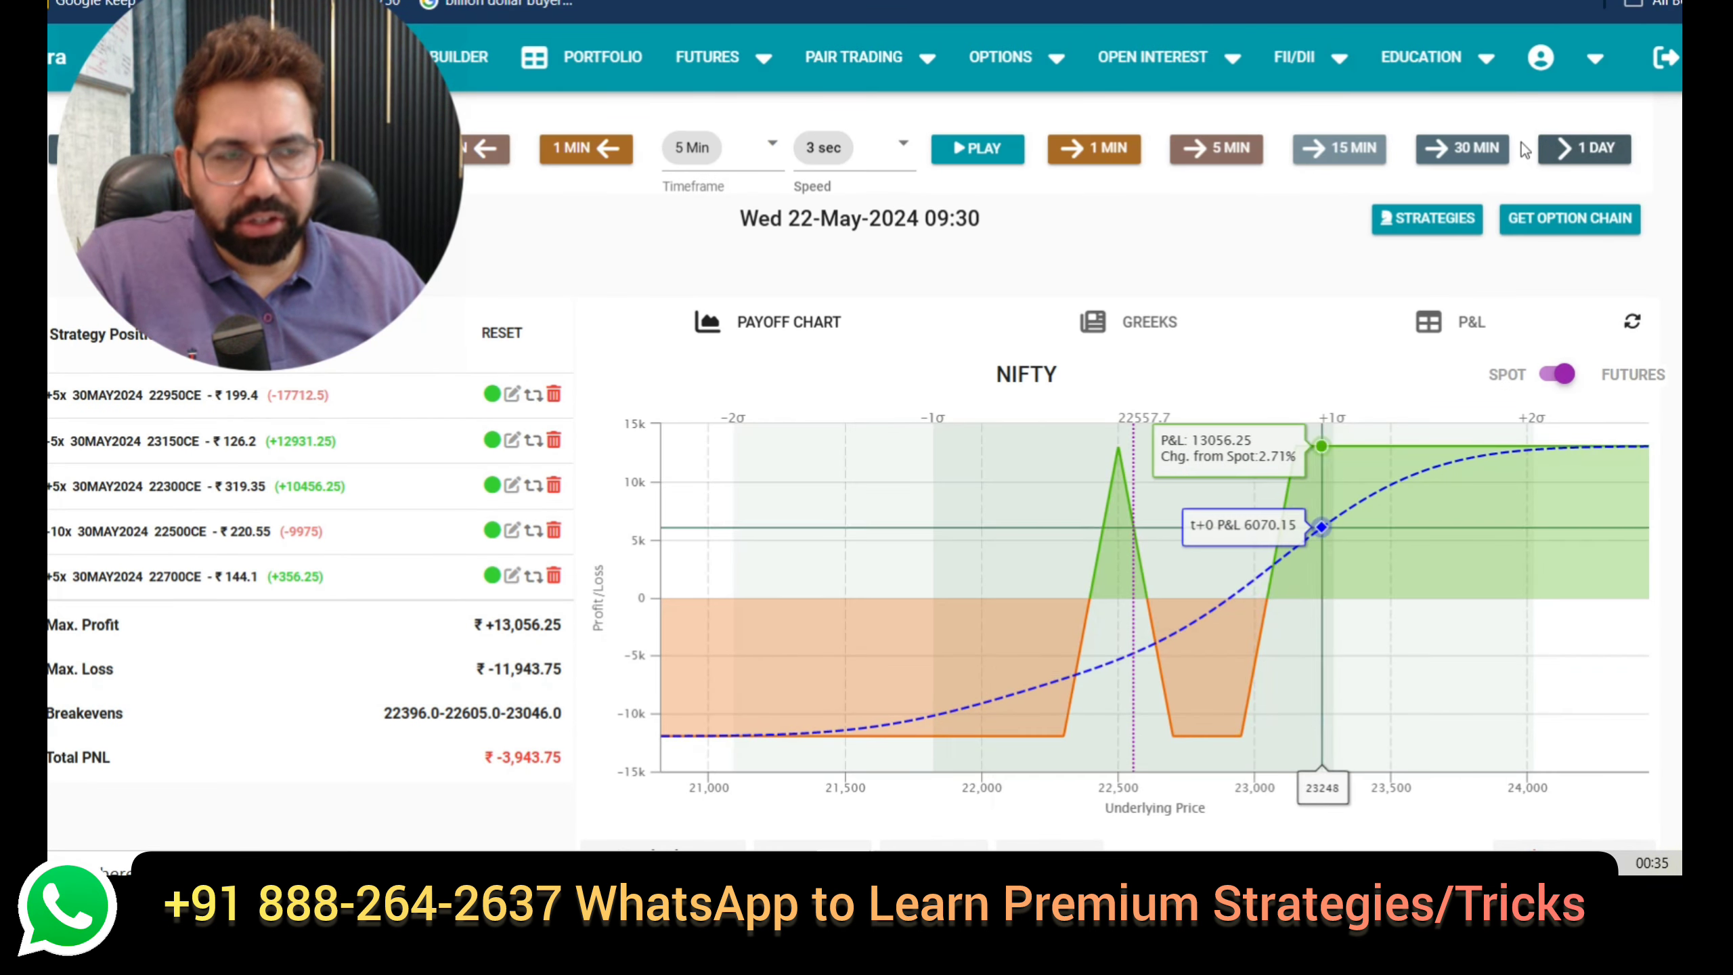
{"action": "left_click", "coordinate": [1567, 154]}
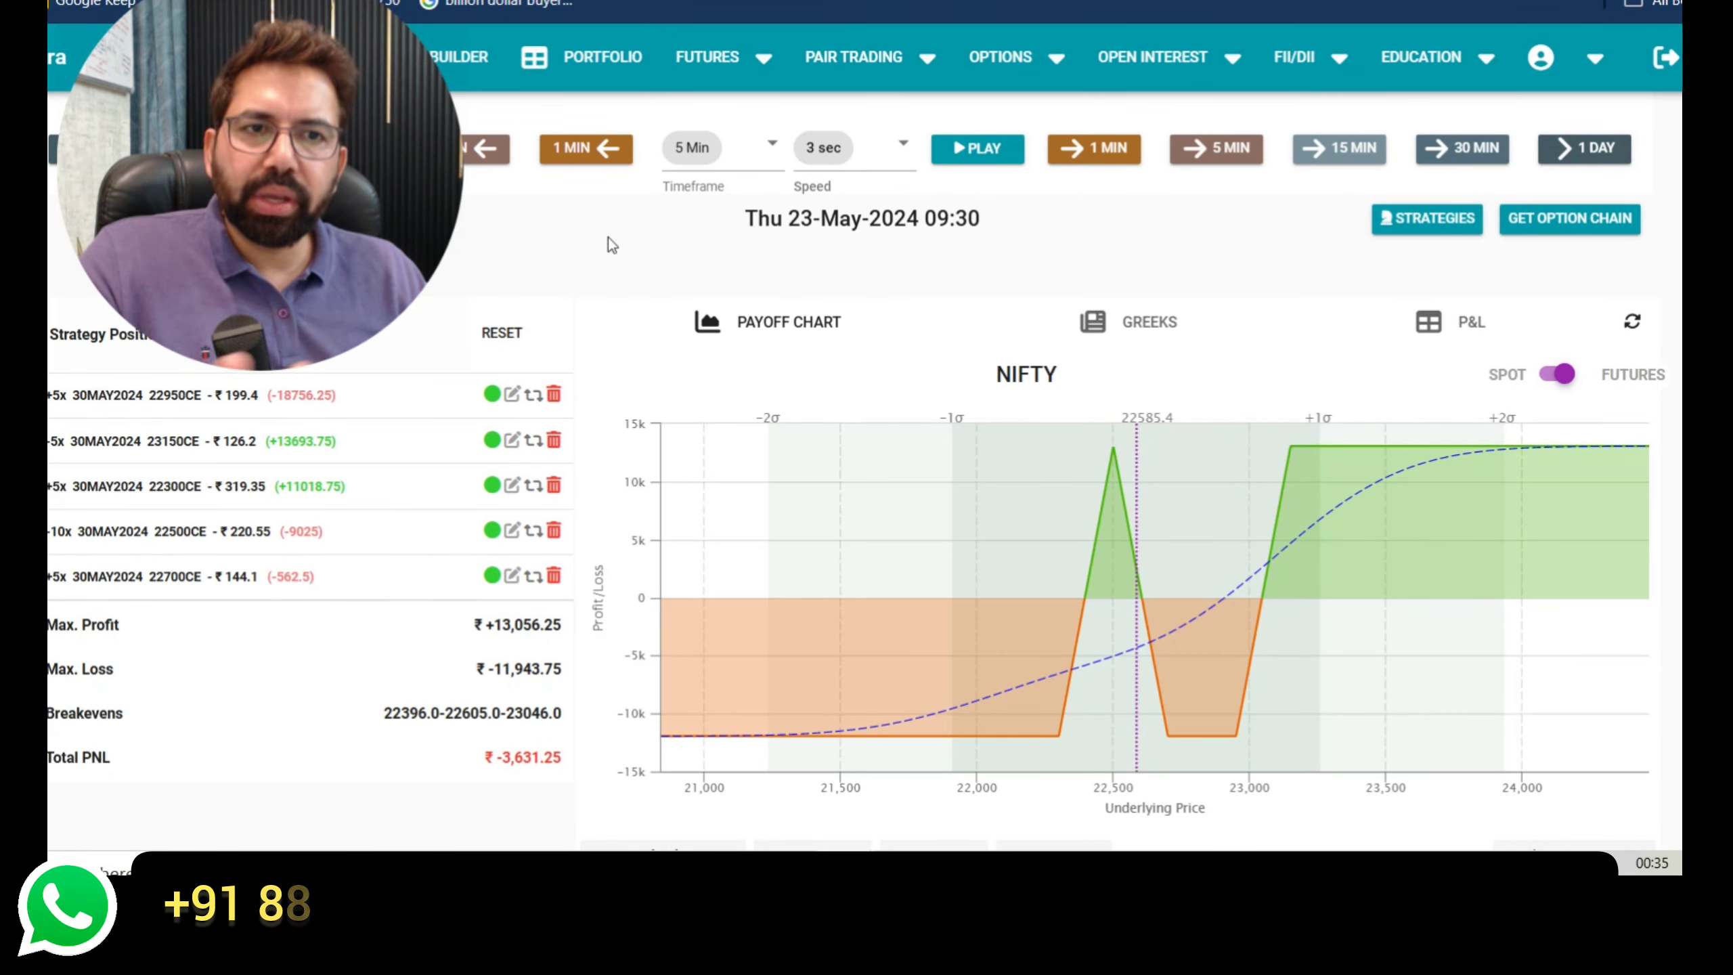
{"action": "left_click", "coordinate": [1570, 156]}
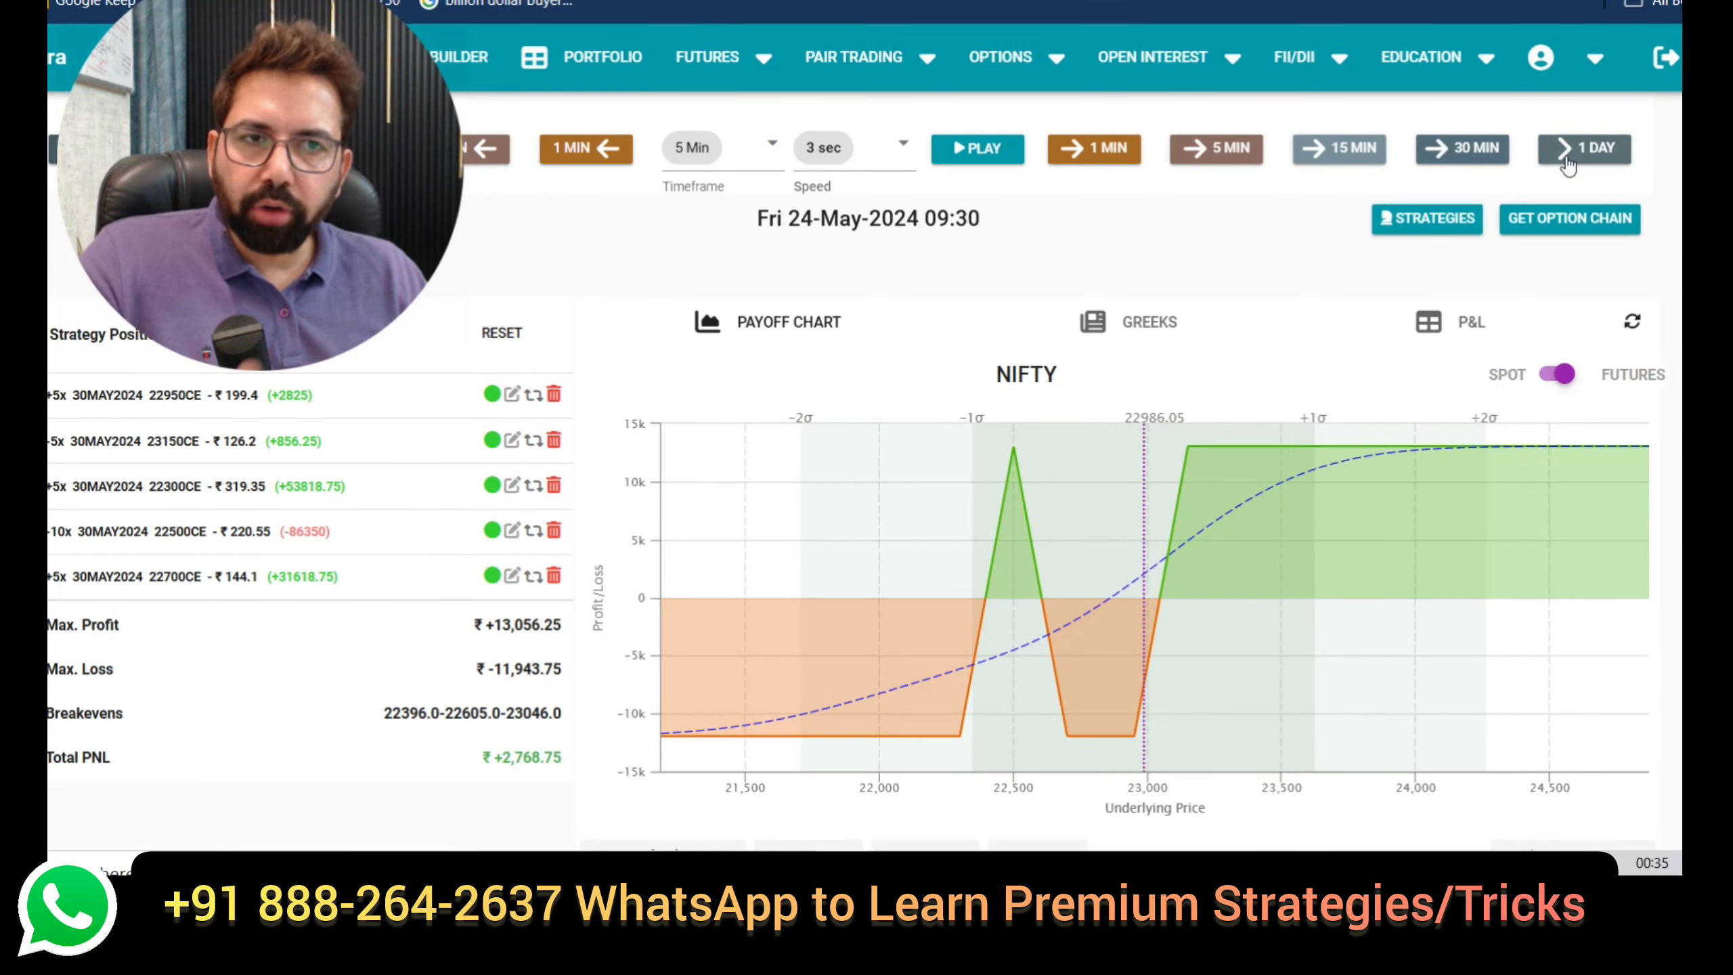
{"action": "left_click", "coordinate": [1567, 159]}
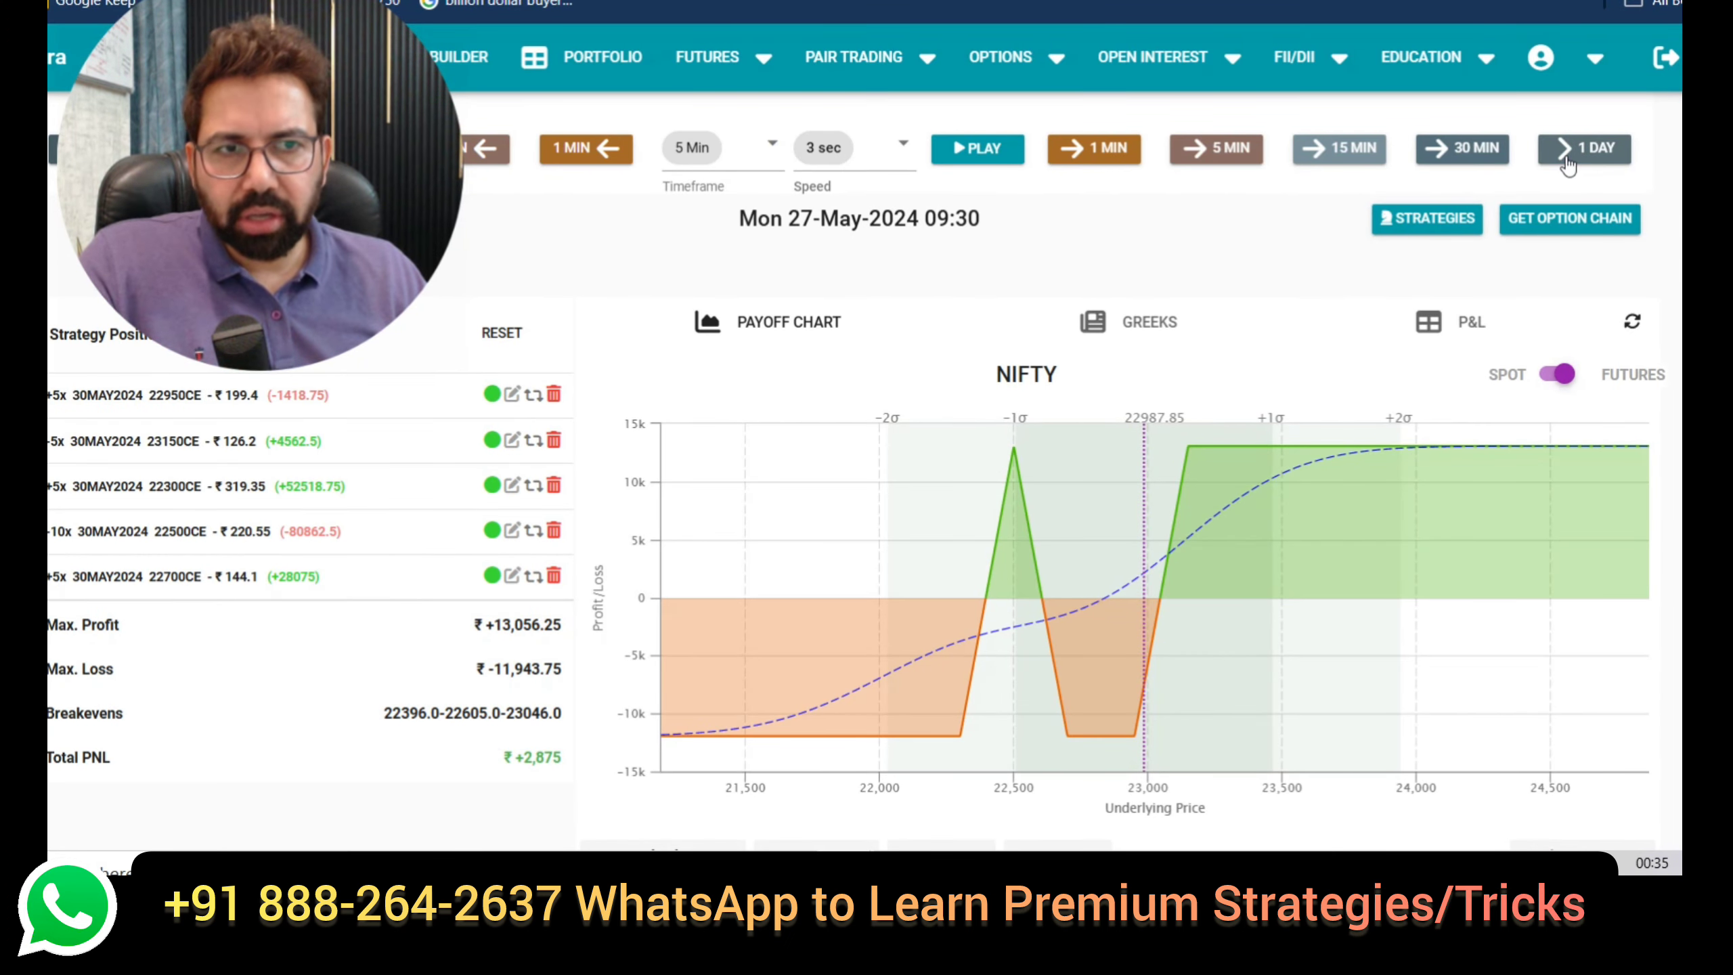
{"action": "left_click", "coordinate": [1570, 158]}
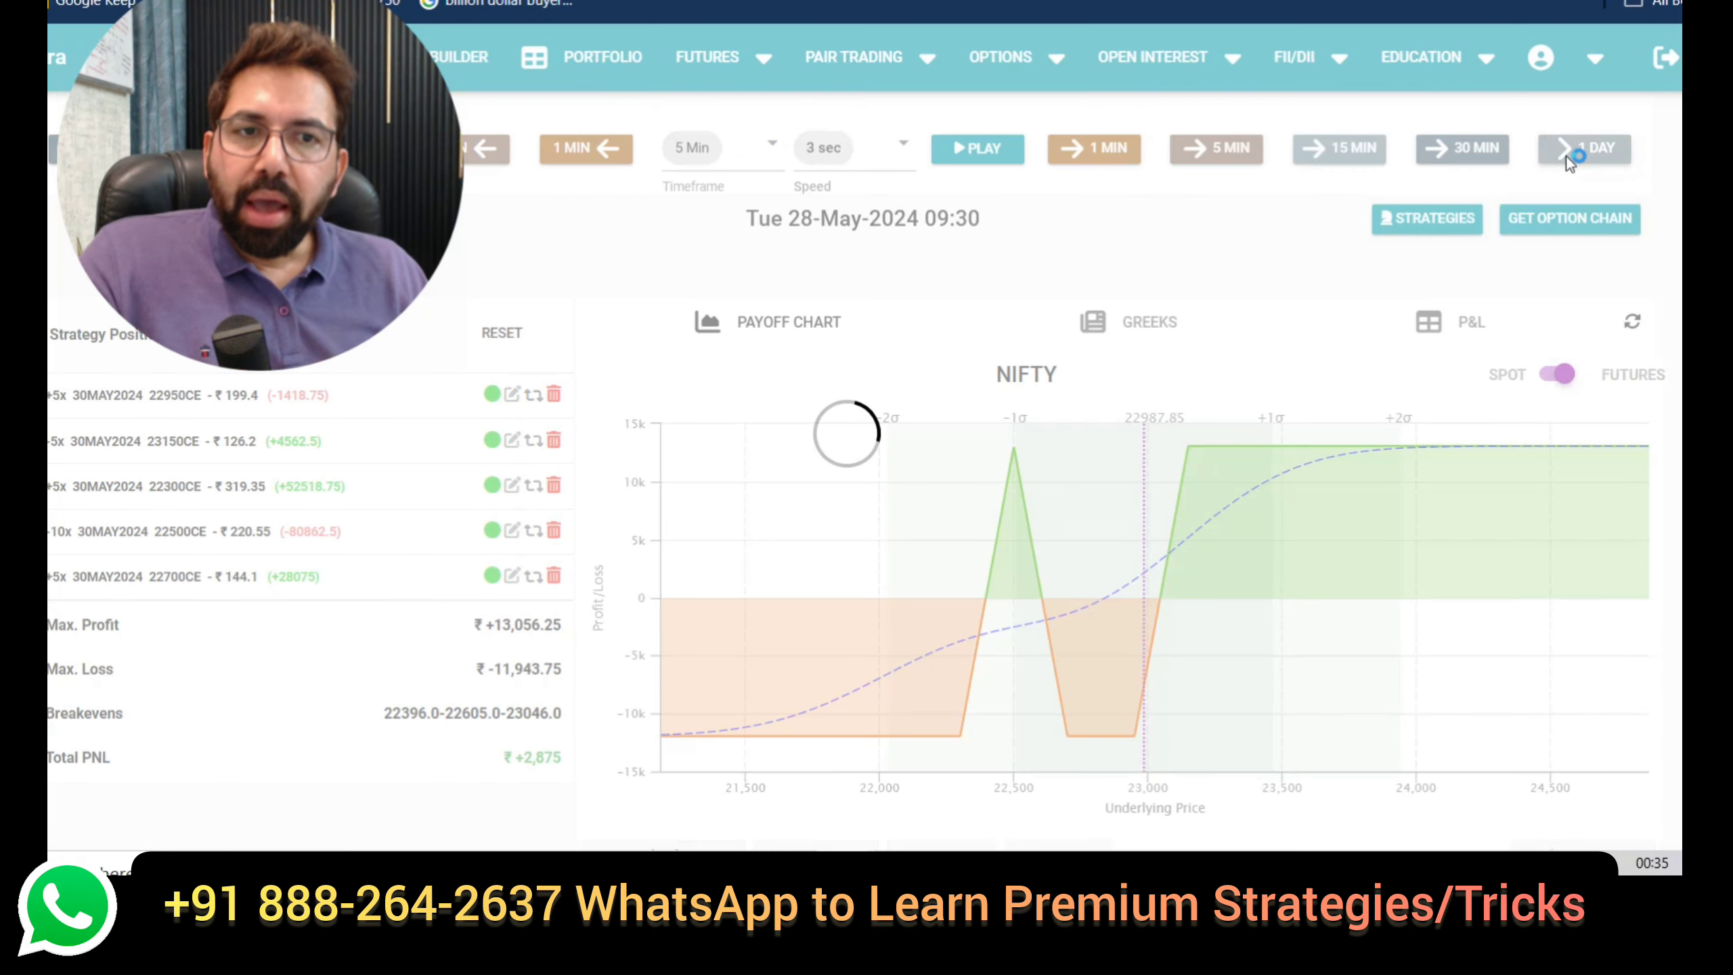
{"action": "left_click_drag", "start_coordinate": [693, 239], "coordinate": [791, 230]}
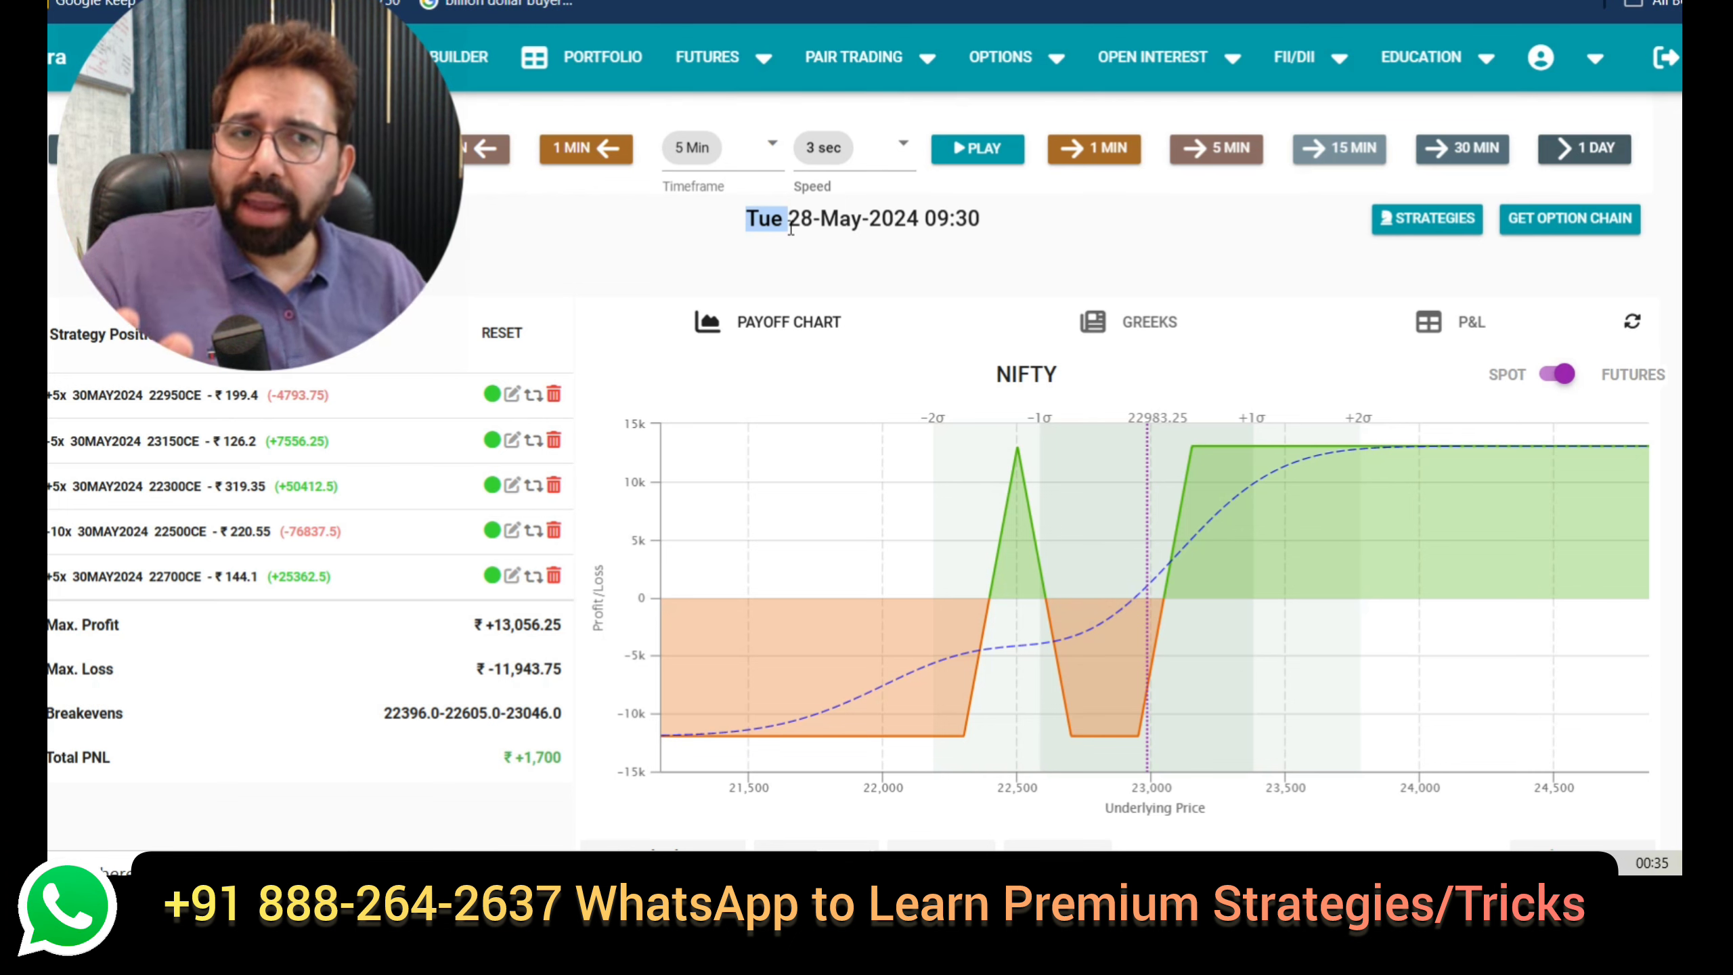
{"action": "left_click", "coordinate": [789, 227]}
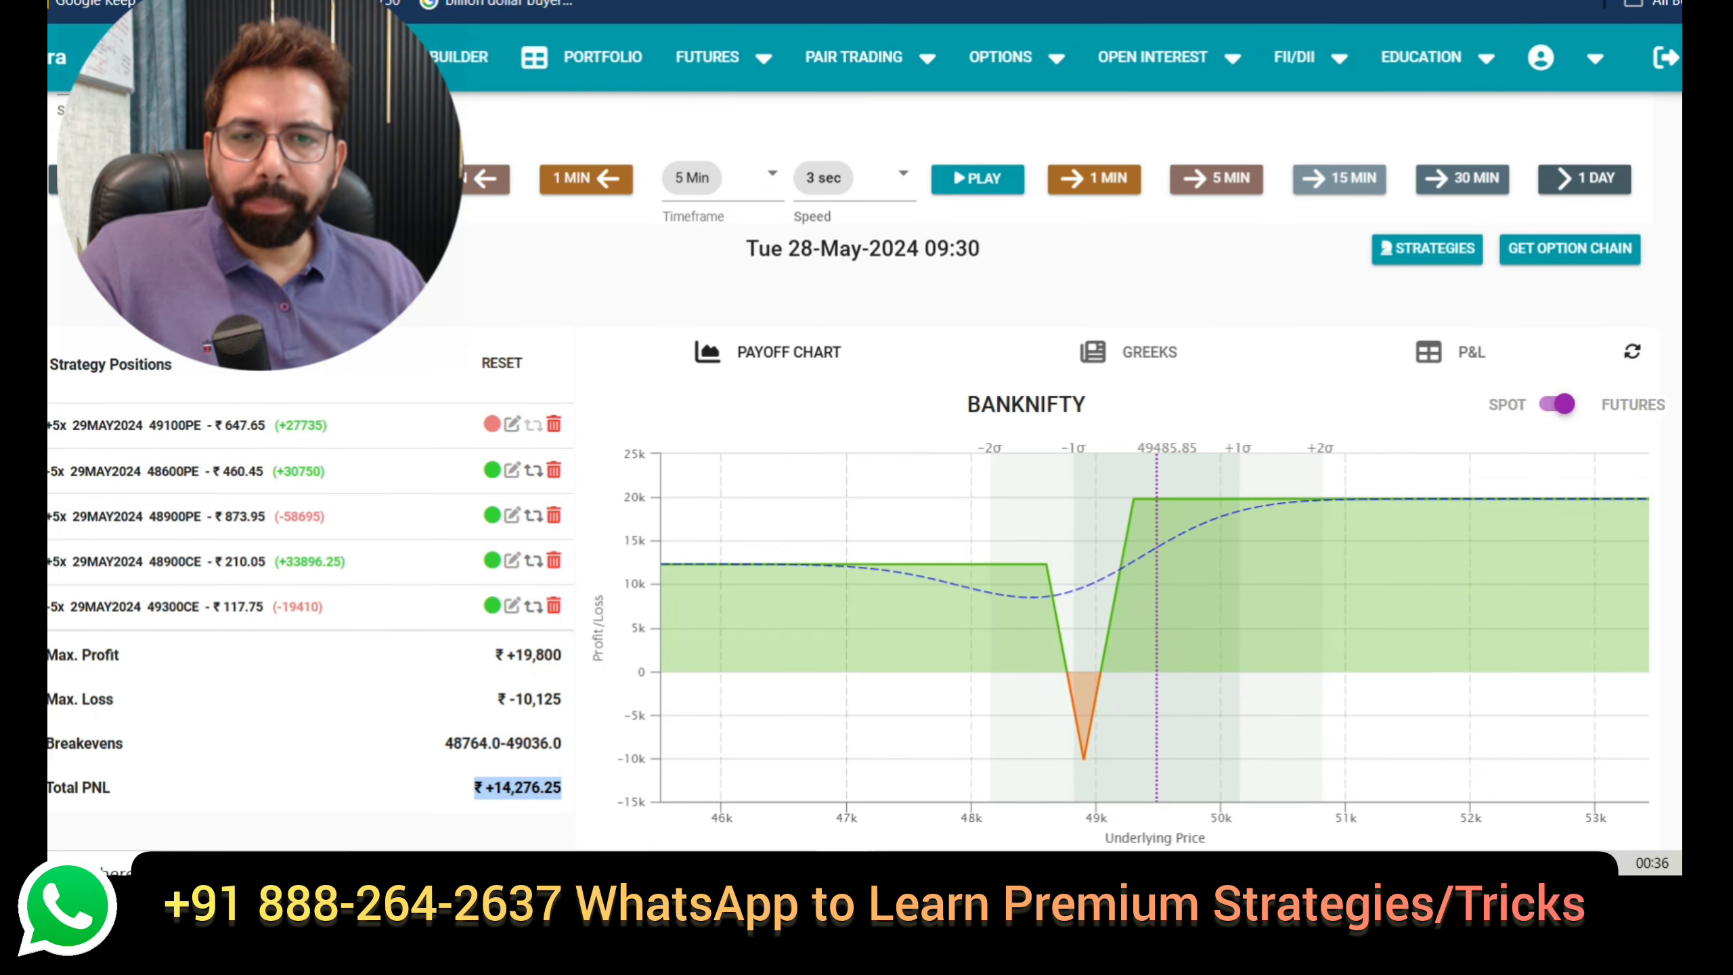
- Highlight BANKNIFTY's ₹+14,276.25 Total PNL, then NIFTY's ₹+1,700, to compare them
{"action": "left_click", "coordinate": [461, 798]}
{"action": "left_click_drag", "start_coordinate": [469, 797], "coordinate": [550, 797]}
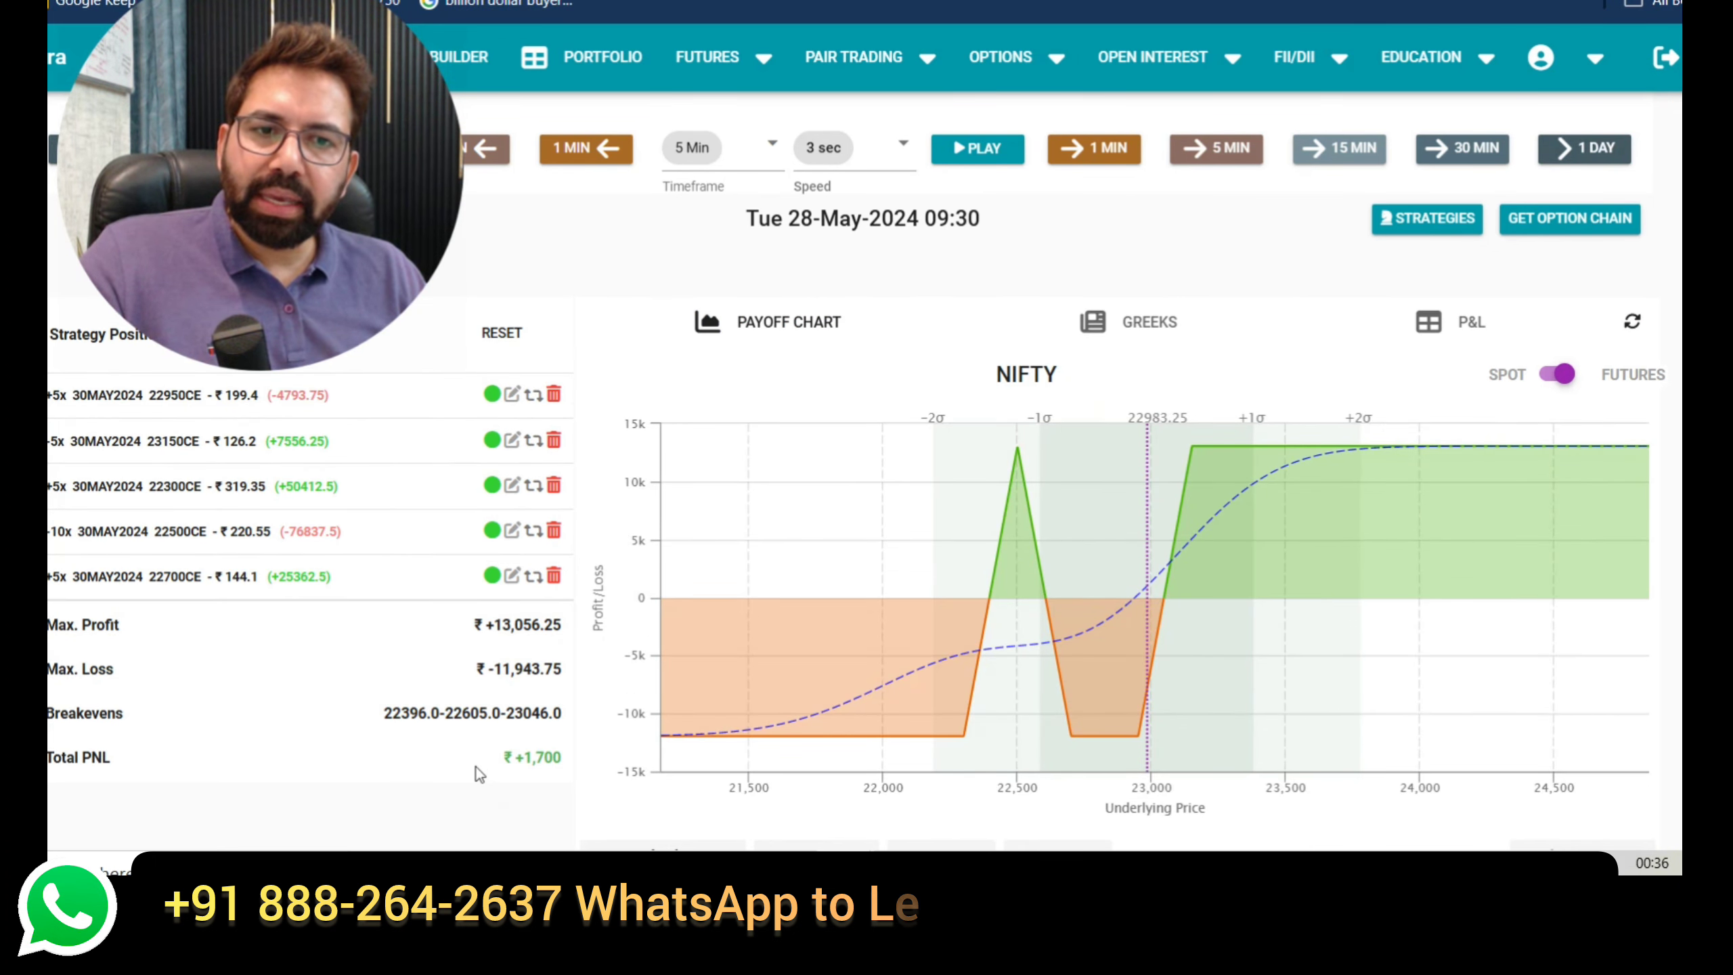
{"action": "left_click_drag", "start_coordinate": [503, 762], "coordinate": [564, 767]}
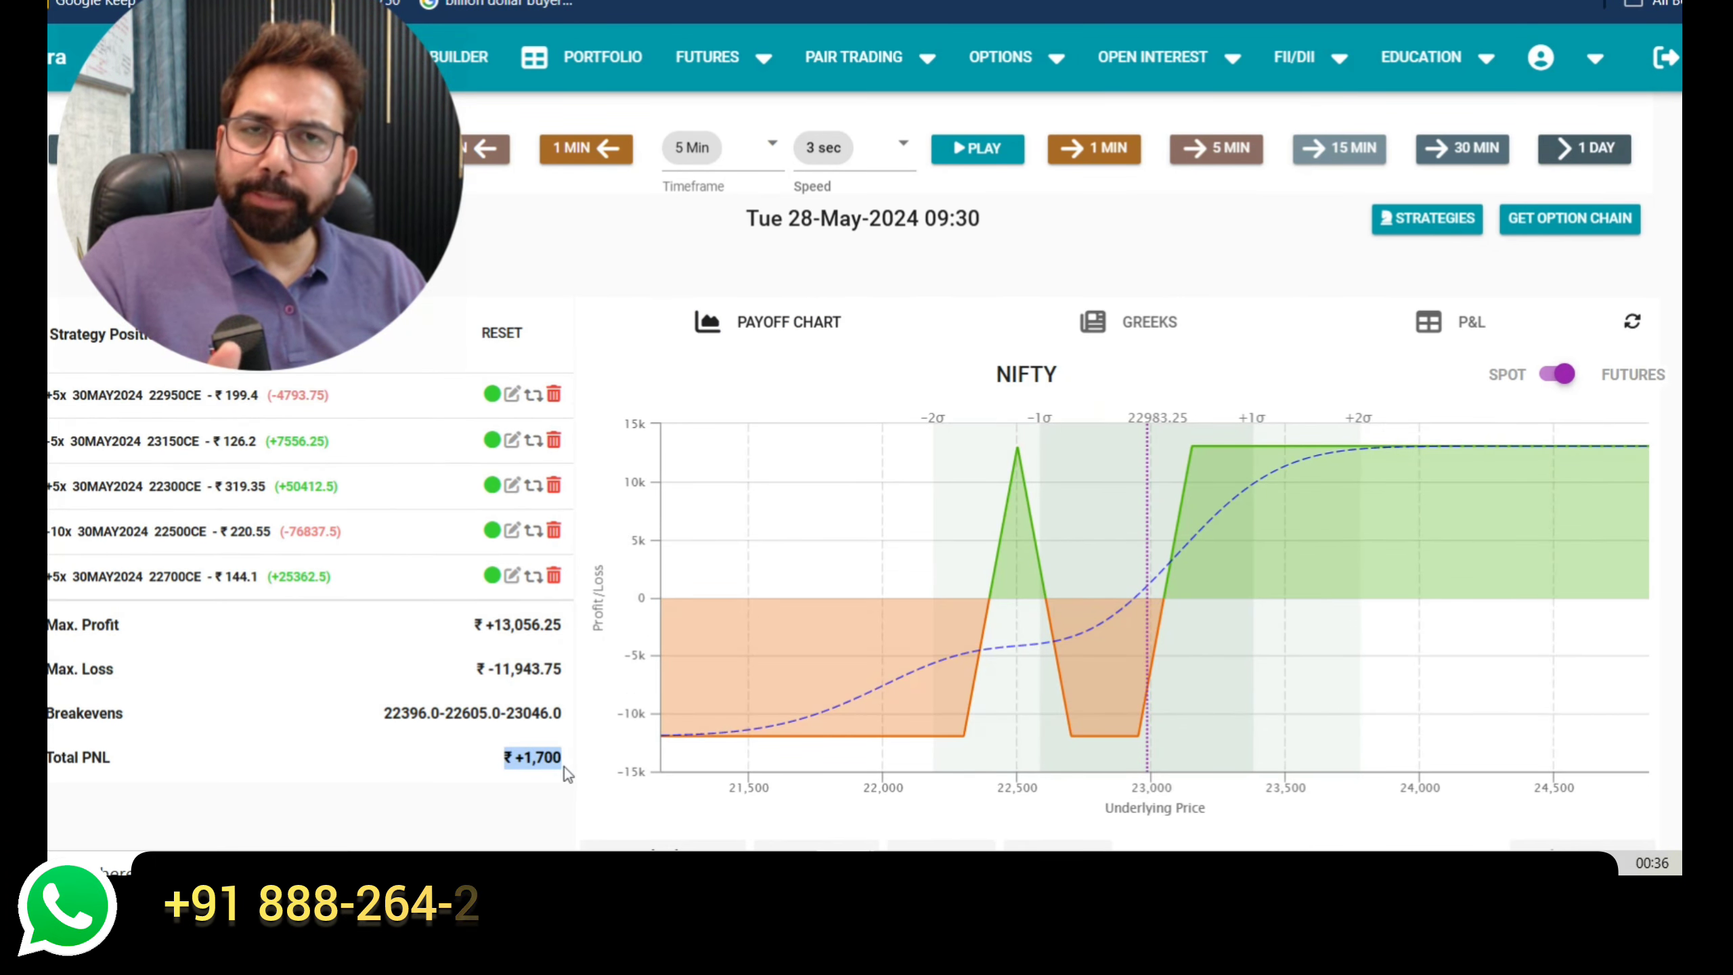